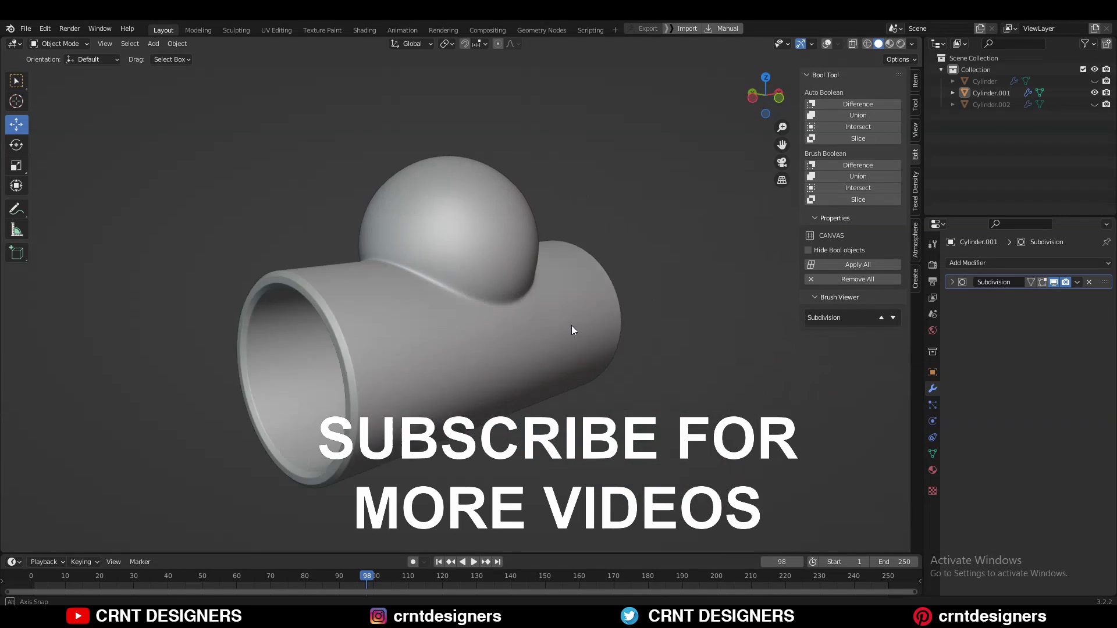
Examine the finished pipe-and-sphere model and its subdivided wireframe from several angles.
left_click(477, 213)
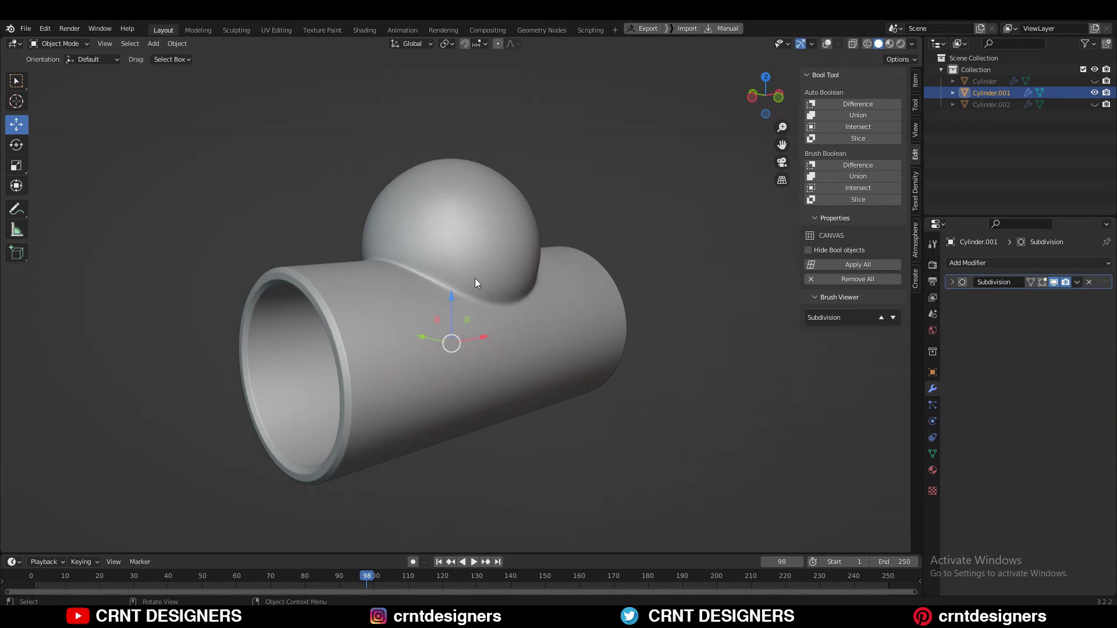
middle_click_drag(480, 371, 707, 349)
scroll(514, 337, "up", 4)
middle_click_drag(542, 330, 626, 306)
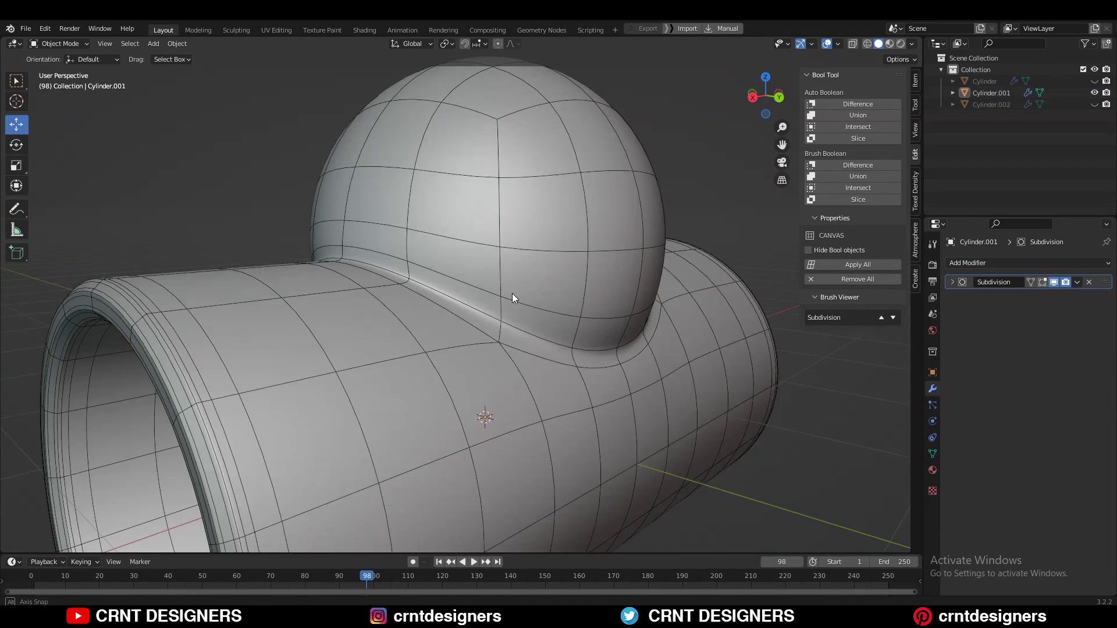
middle_click_drag(512, 293, 749, 305)
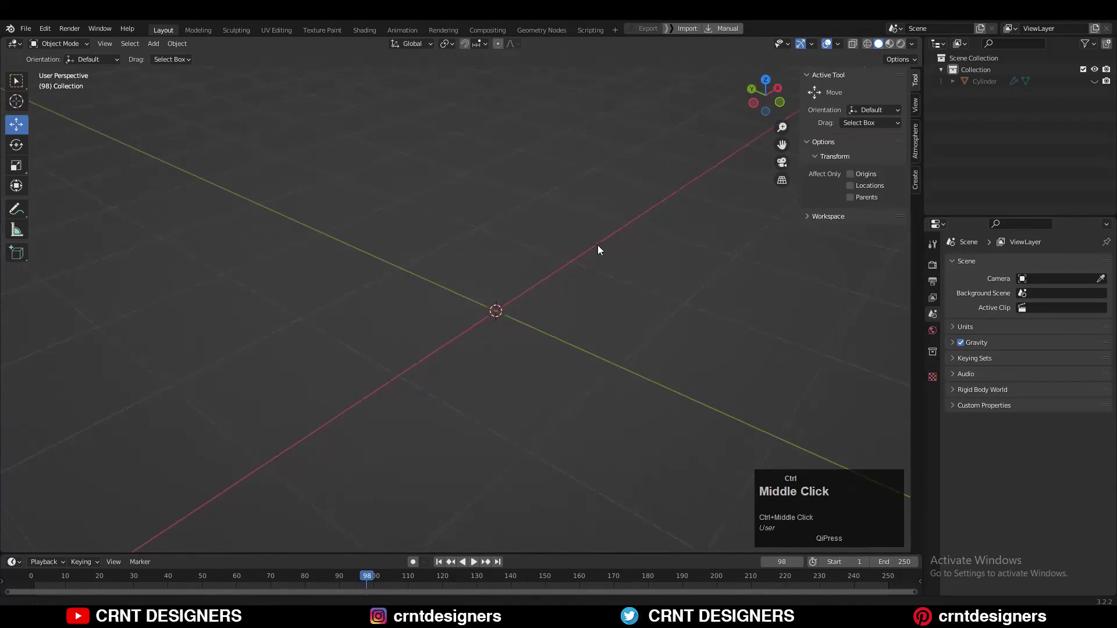
Add a 32-vertex cylinder with 1 m radius and 2 m depth at the world origin.
key("shift+a")
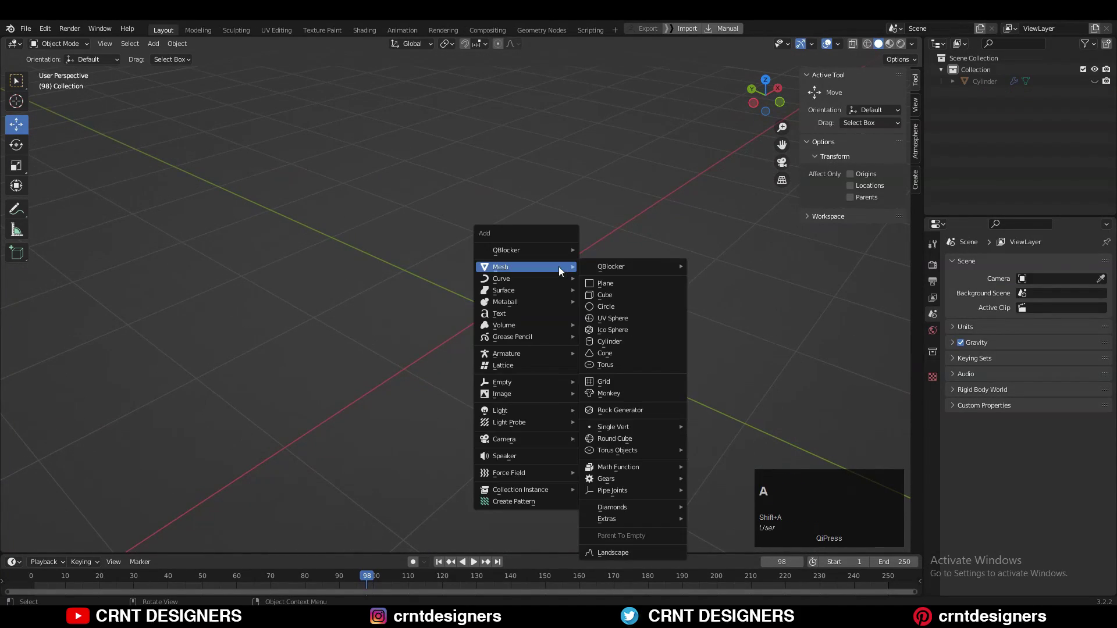
left_click(618, 342)
scroll(682, 162, "down", 2)
In front view, rotate the cylinder -90° so it lies along X, and stretch it to about twice its length.
left_click(761, 80)
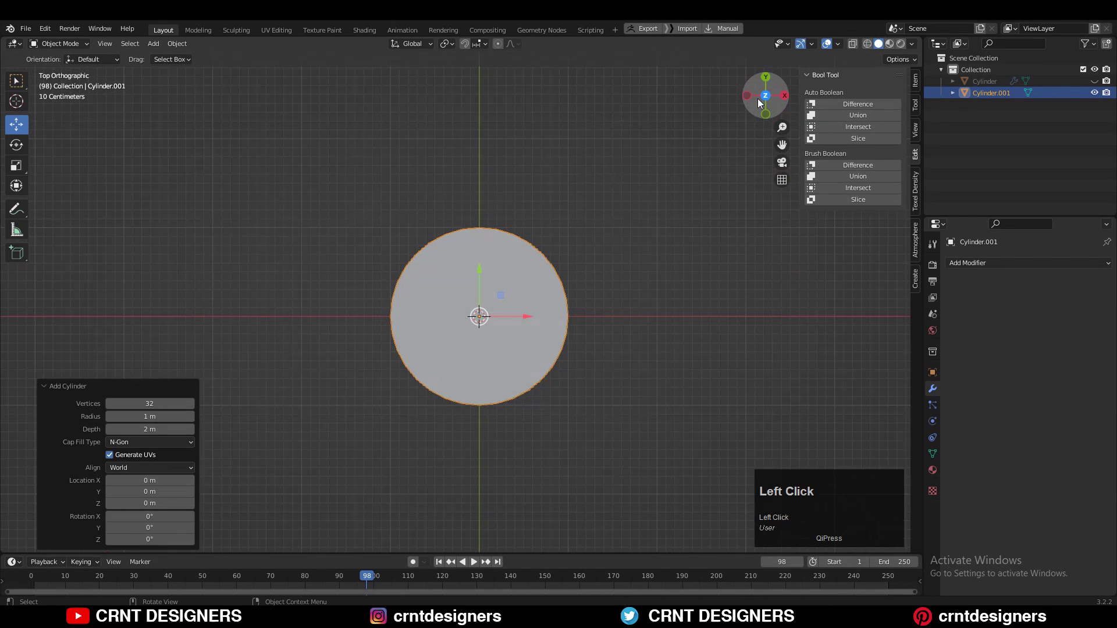
left_click(766, 114)
key("r")
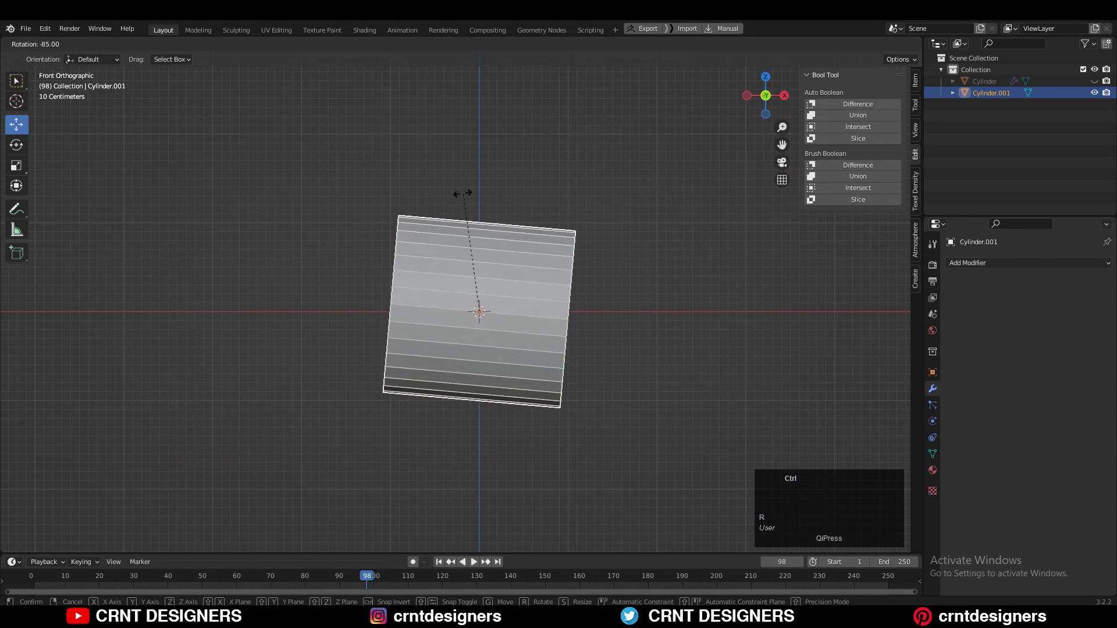
left_click(508, 283)
key("s")
key("x")
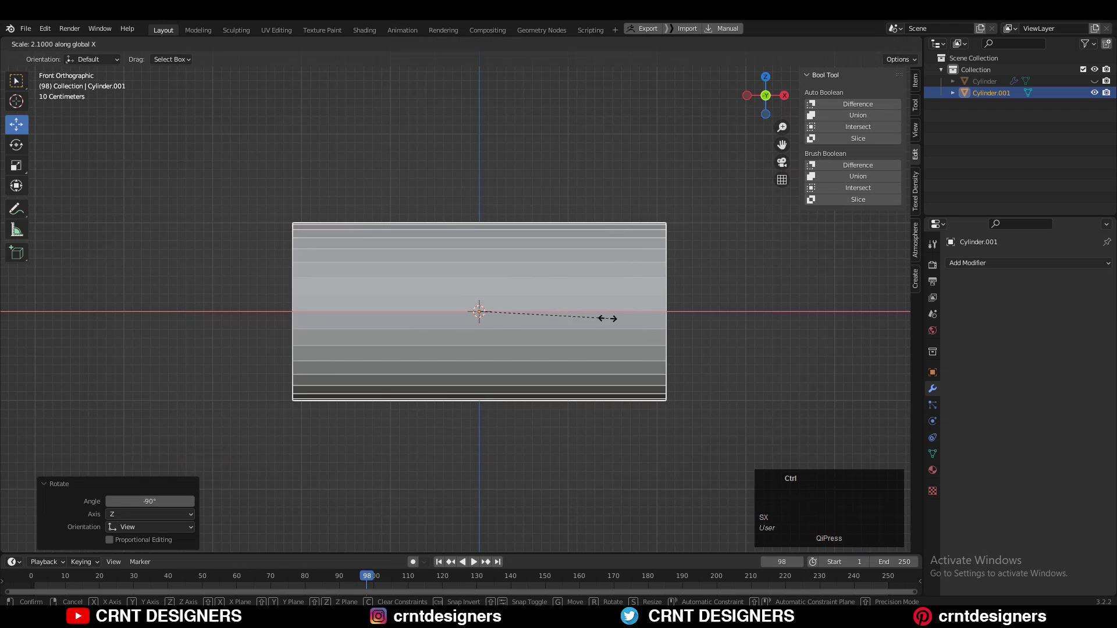
left_click(603, 318, "ctrl")
left_click(515, 187)
Add a round cube mesh of radius 1 with 8 arc divisions at the origin.
middle_click_drag(515, 187, 522, 263)
key("shift+a")
mouse_move(485, 254)
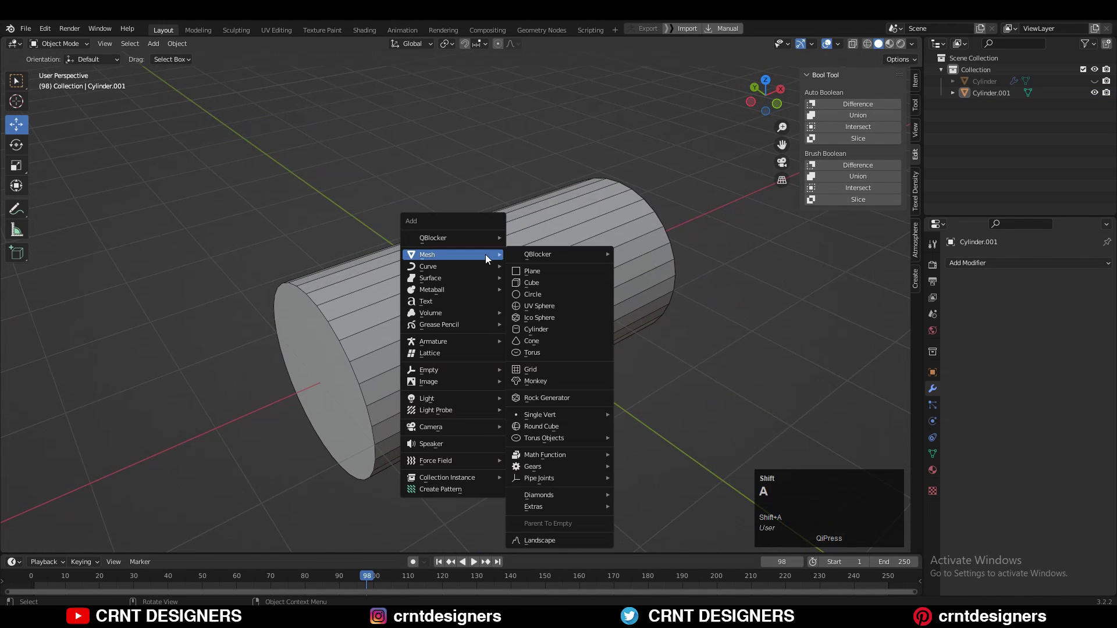
left_click(550, 427)
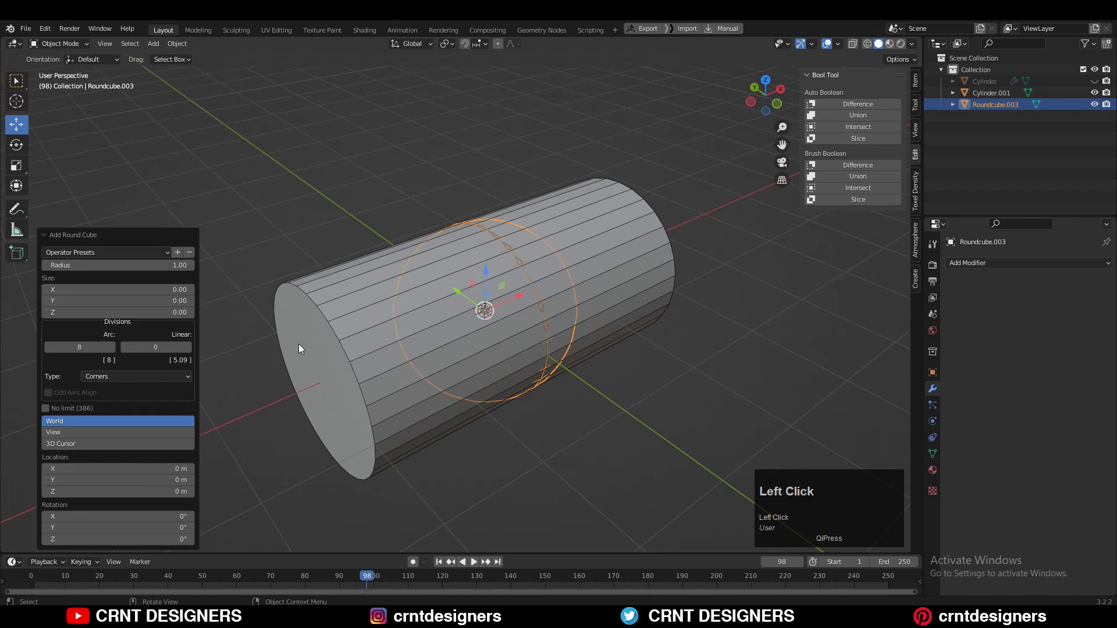
Raise the round cube 1 m along Z in front view so it is half embedded in the cylinder's upper side.
middle_click_drag(298, 344, 755, 102)
left_click(755, 103)
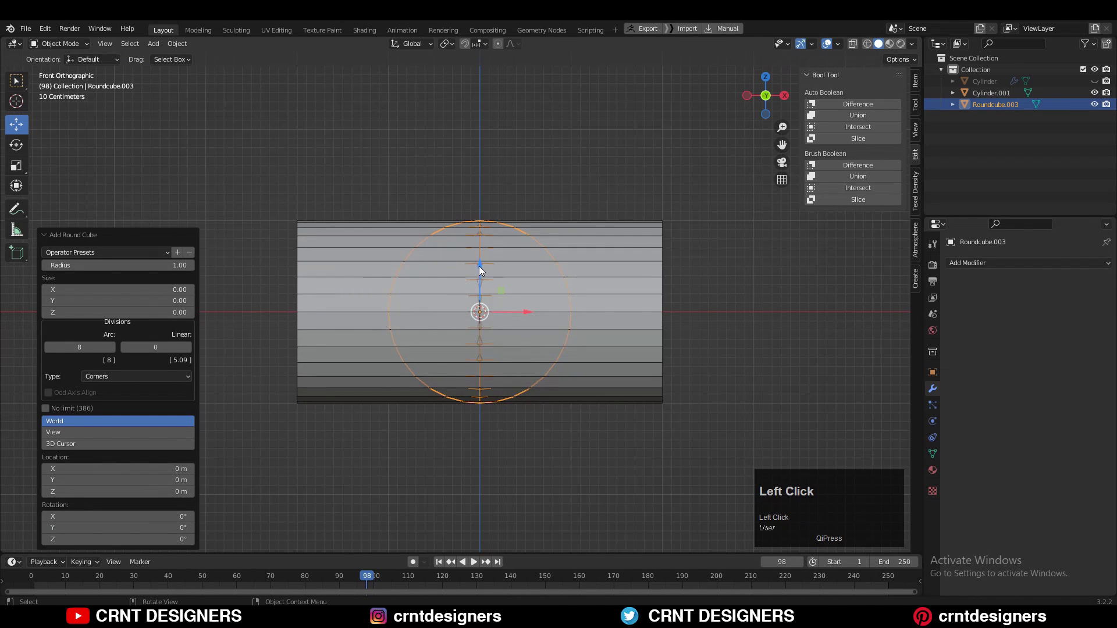
left_click_drag(480, 267, 501, 178)
scroll(491, 152, "up", 5)
middle_click_drag(491, 158, 464, 319, "shift")
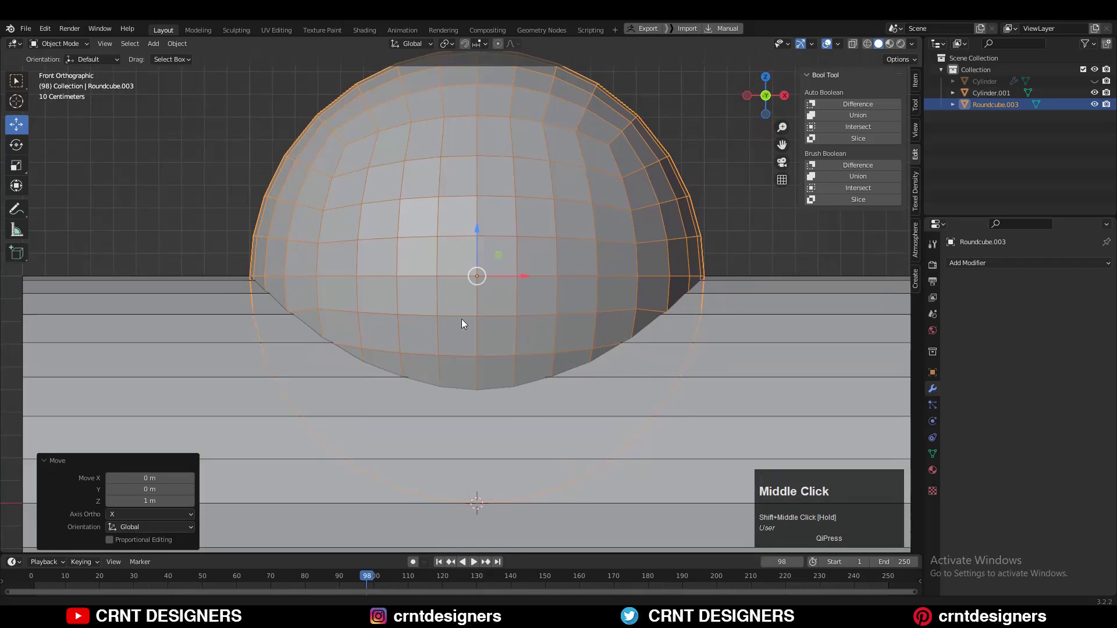
left_click_drag(479, 229, 707, 148, "ctrl")
middle_click_drag(708, 149, 541, 249)
scroll(636, 241, "up", 2)
scroll(453, 284, "up", 2)
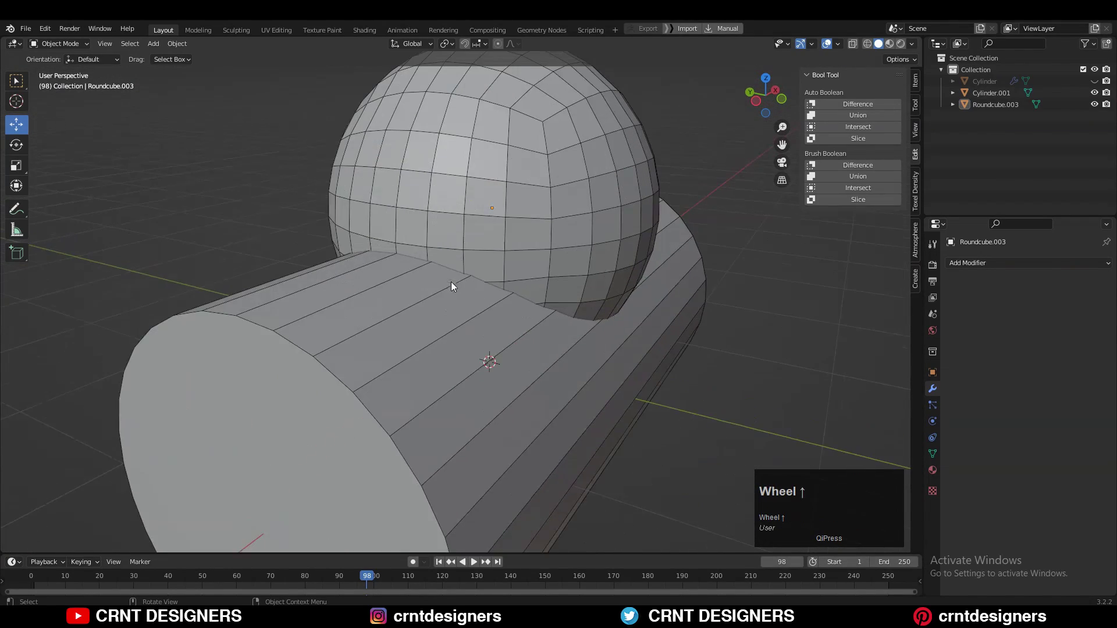
Reopen the round cube's creation settings and reduce its arc divisions to 4.
middle_click_drag(453, 284, 540, 268)
scroll(464, 292, "up", 2)
scroll(474, 316, "down", 3)
left_click(540, 268)
scroll(481, 331, "up", 2)
scroll(480, 330, "up", 1)
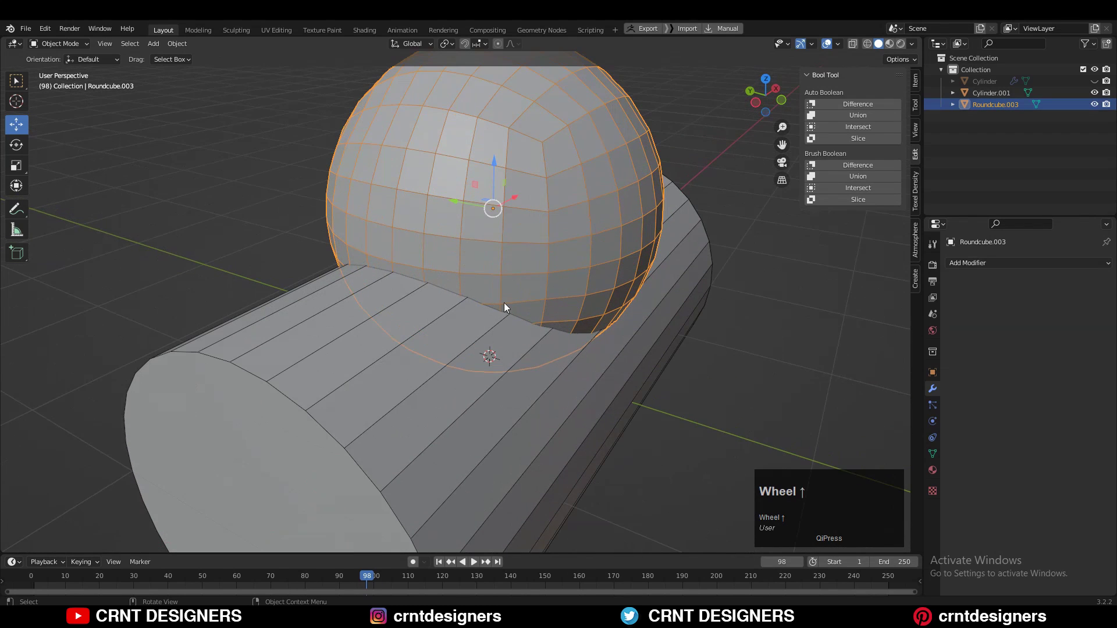
right_click(553, 218)
left_click(547, 203)
middle_click_drag(465, 307, 505, 278)
middle_click_drag(472, 265, 455, 294, "shift")
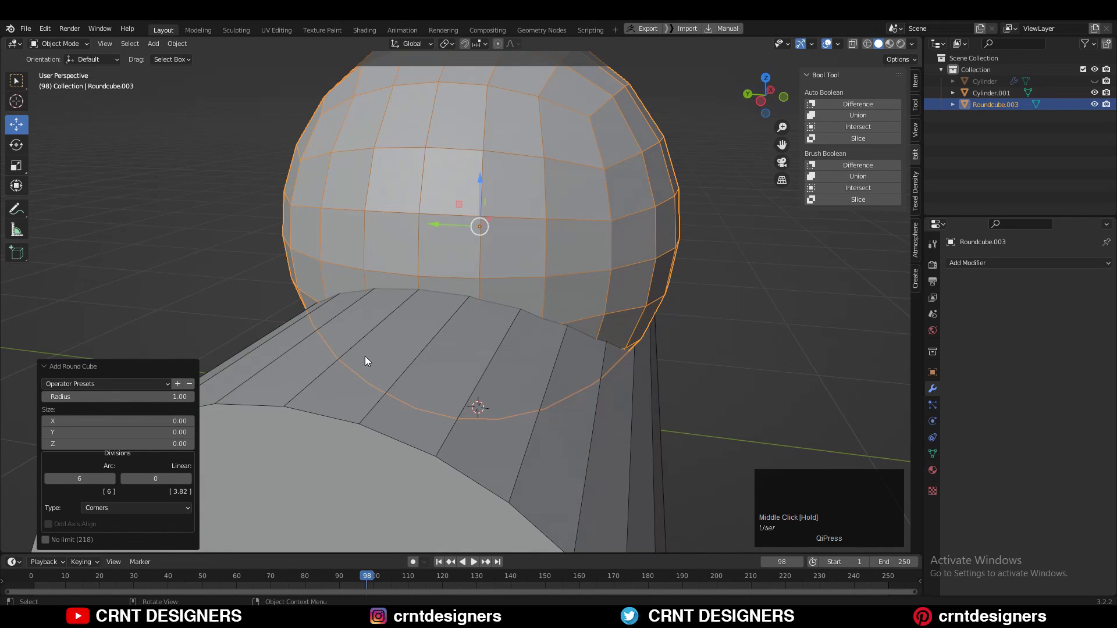
left_click(50, 479)
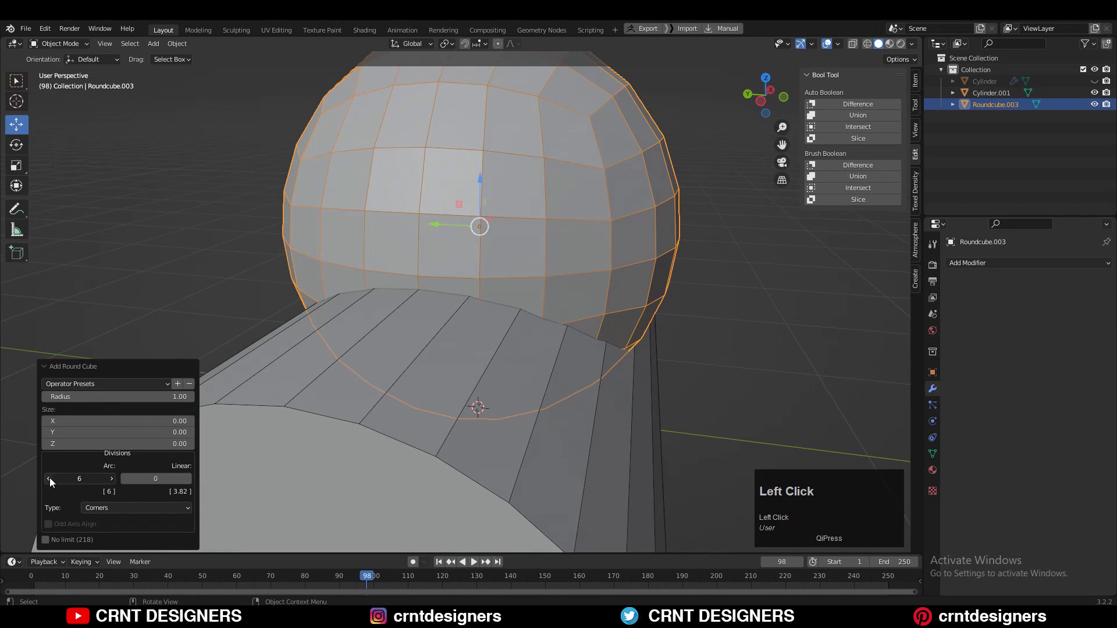
left_click(50, 478)
middle_click_drag(267, 342, 446, 302)
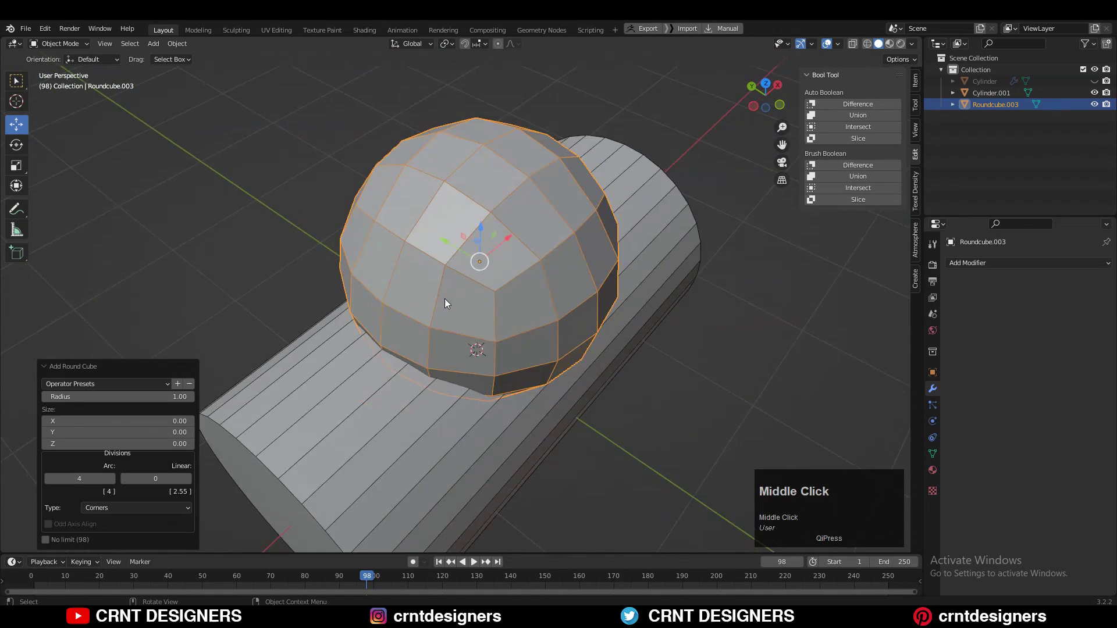
Open the cylinder in Edit Mode and select the full ring of its lengthwise edges.
scroll(476, 277, "up", 2)
scroll(476, 277, "up", 2)
left_click(442, 358)
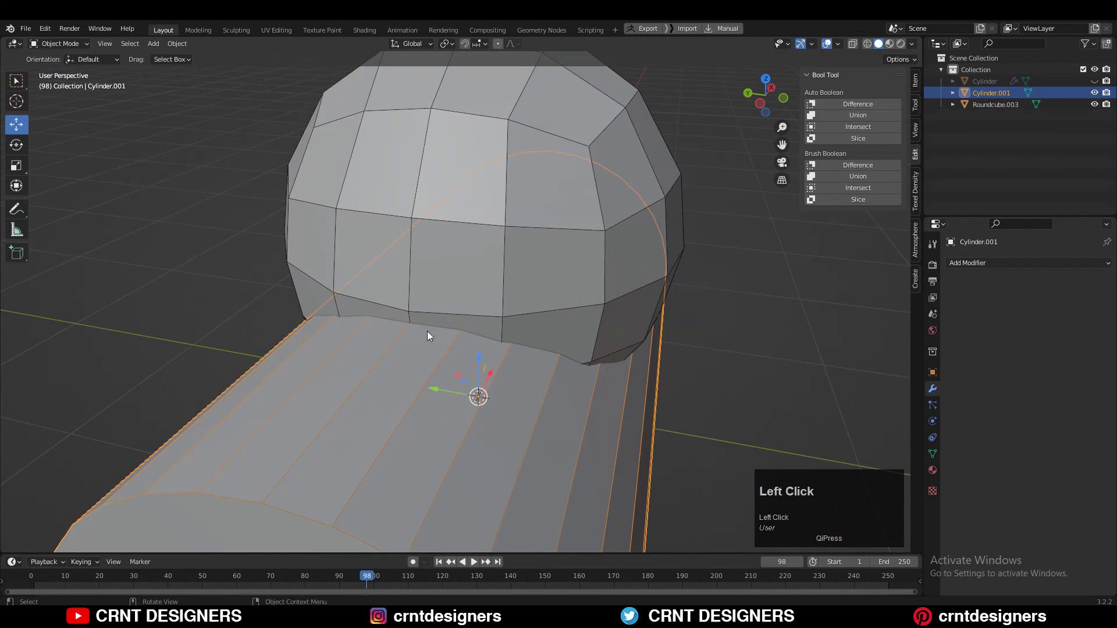
scroll(599, 354, "down", 4)
middle_click_drag(599, 354, 446, 345)
key("Tab")
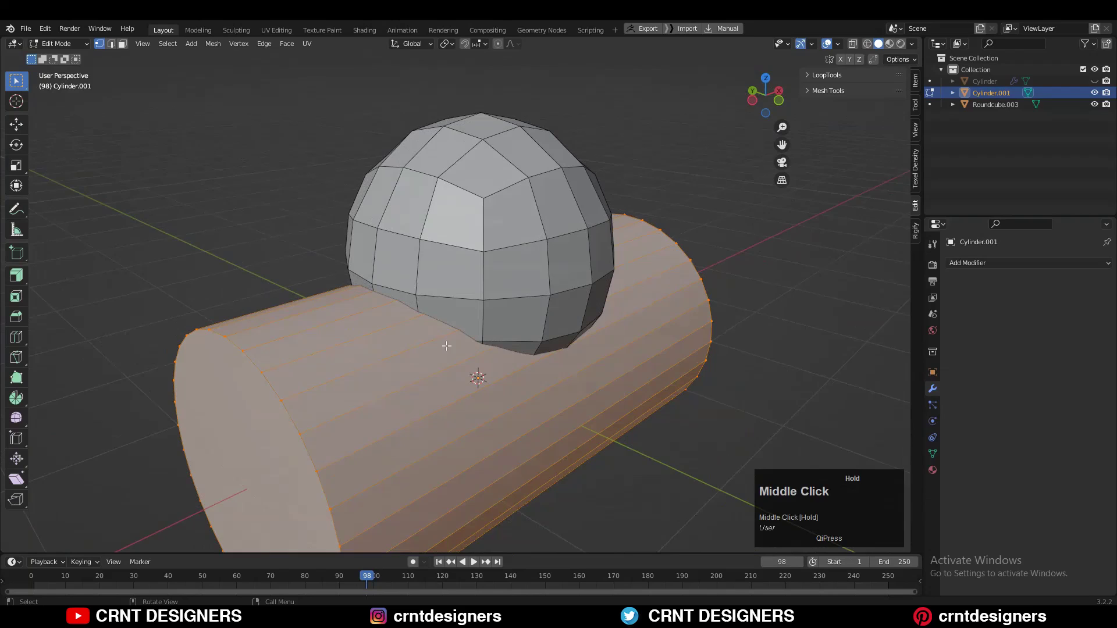
left_click(363, 337)
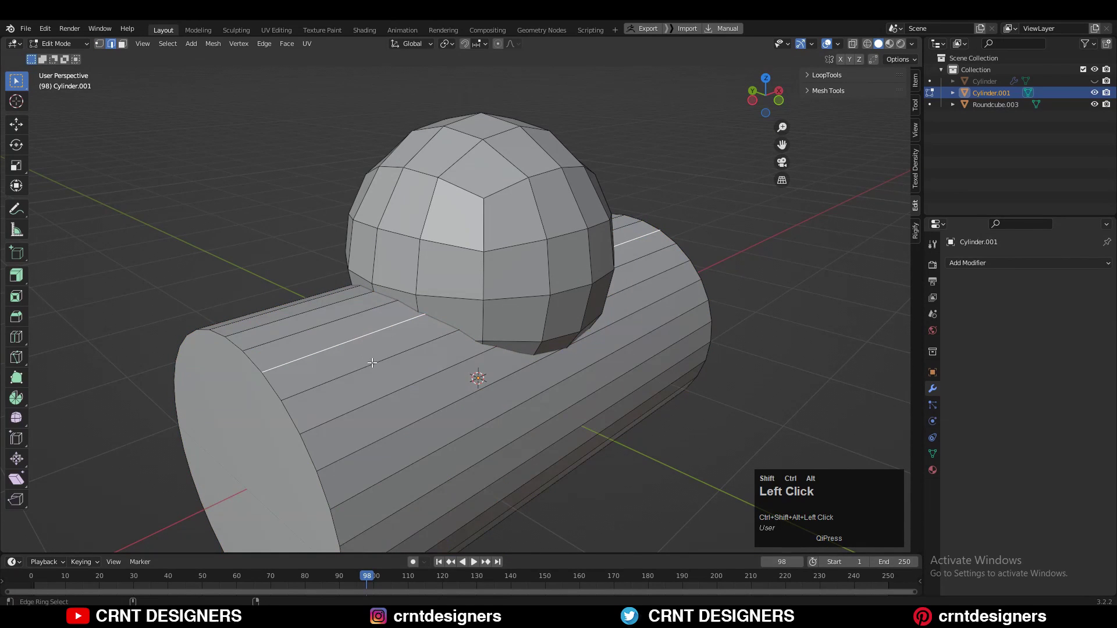
left_click(373, 363, "ctrl+alt+shift")
Try to thin the cylinder's lengthwise edge selection to every other edge, reselecting the ring from a different edge.
middle_click_drag(372, 362, 566, 311)
scroll(566, 311, "up", 2)
left_click(167, 44)
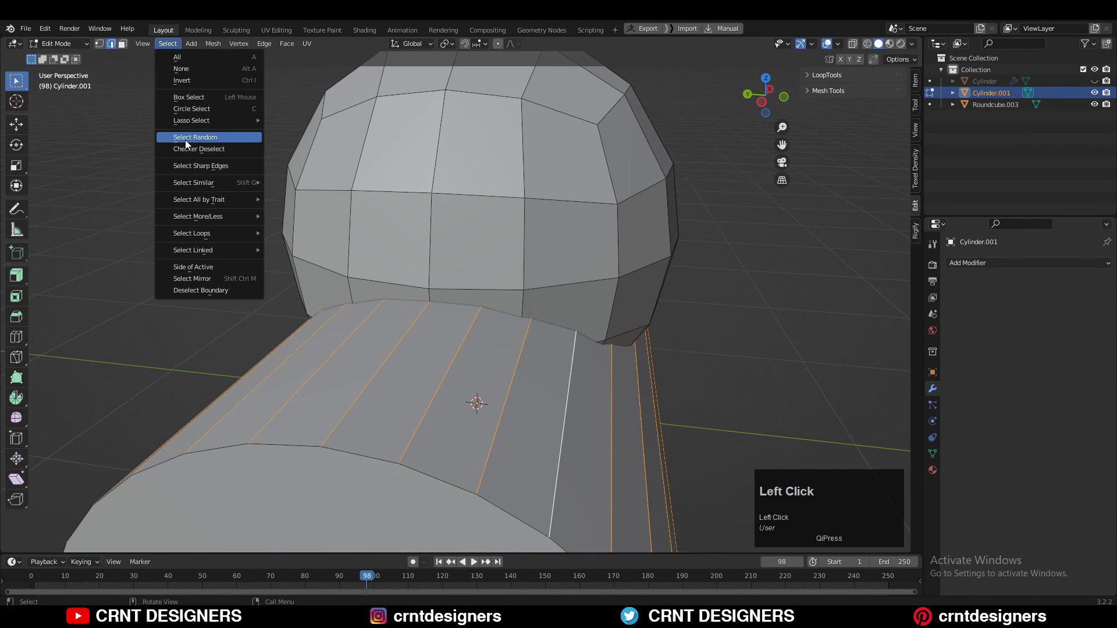
left_click(187, 139)
middle_click_drag(553, 258, 497, 332)
left_click(495, 331)
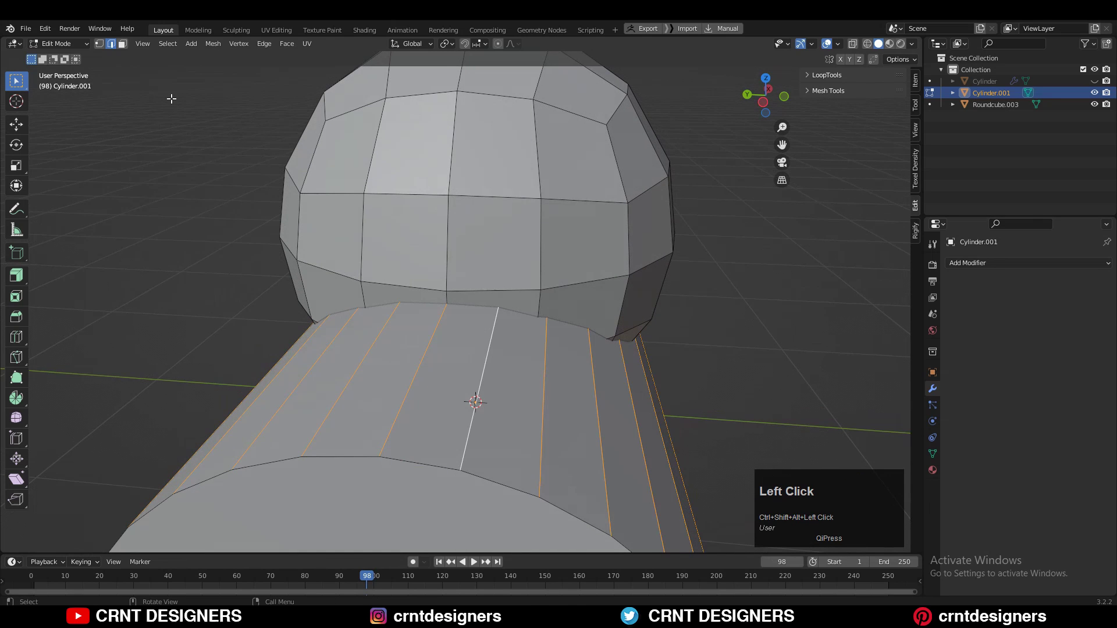
left_click(168, 43)
left_click(202, 150)
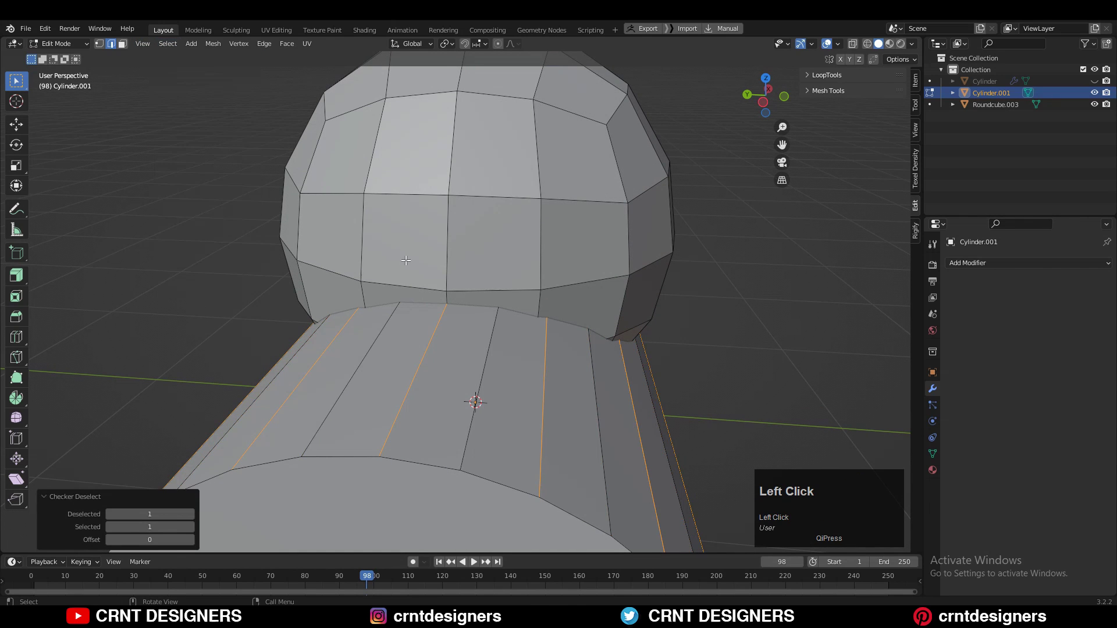
Reselect the lengthwise edge ring from a neighbouring edge, apply Checker Deselect to alternate edges, and dissolve the selected ones.
left_click(436, 327)
left_click(436, 329, "ctrl+alt+shift")
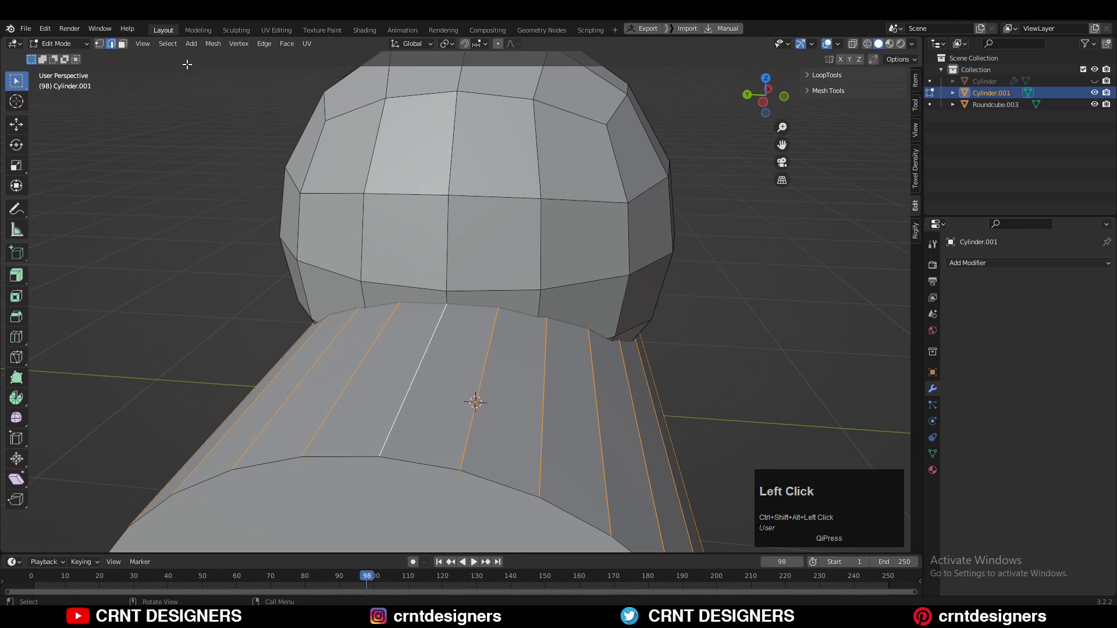
left_click(168, 43)
left_click(194, 150)
mouse_move(612, 313)
middle_mouse_down()
mouse_move(582, 310)
mouse_move(616, 309)
mouse_move(594, 320)
middle_mouse_up()
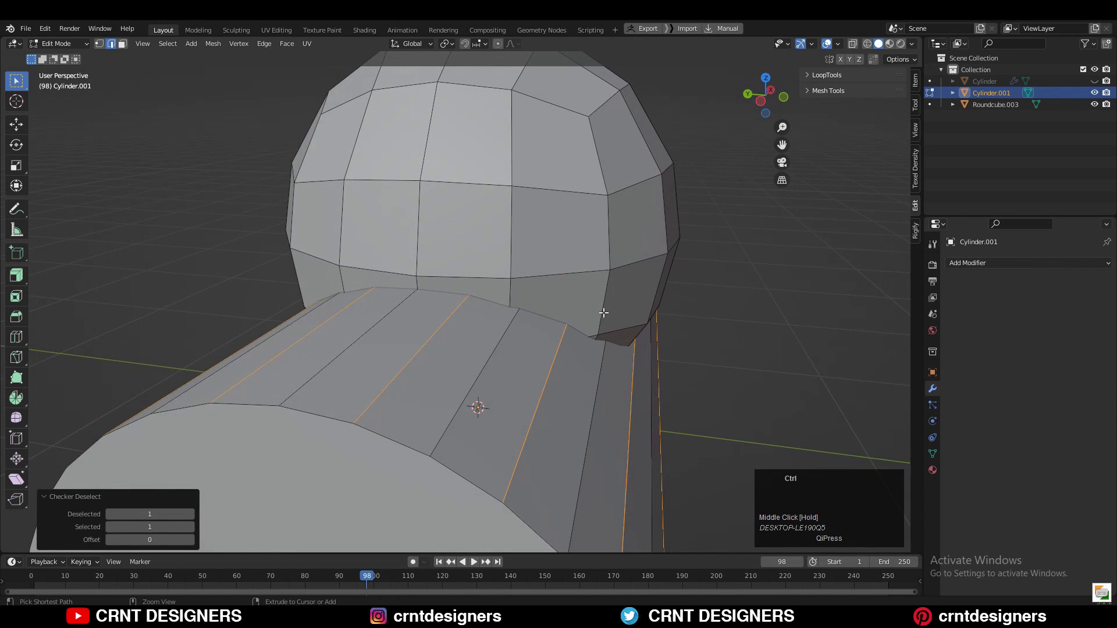
key("ctrl+x")
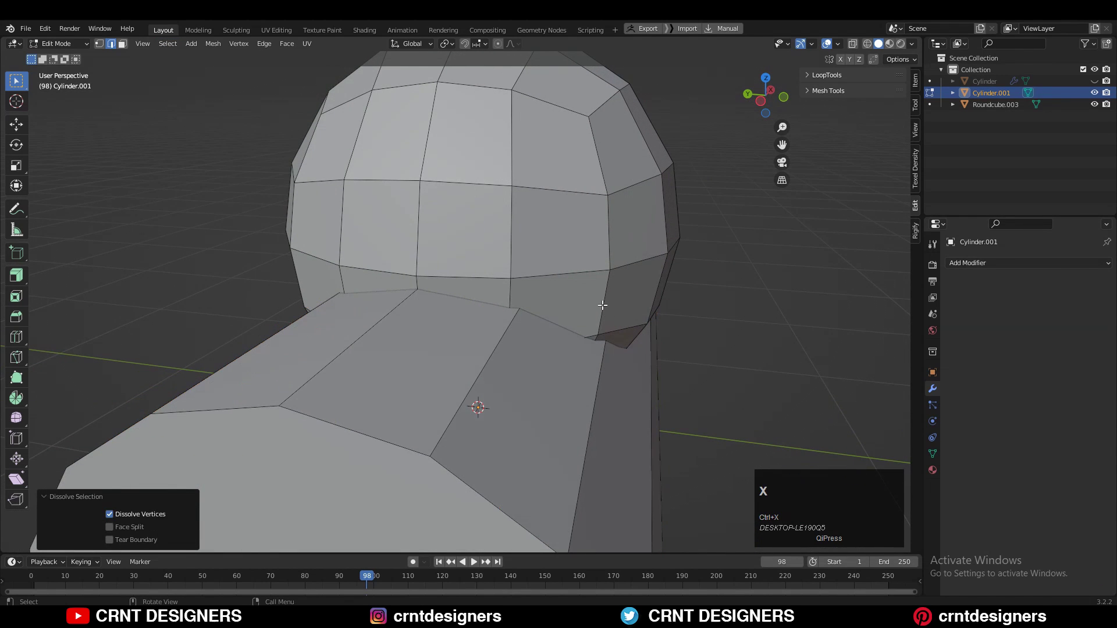
key("Tab")
Select the round cube and fine-tune its height along Z relative to the cylinder.
left_click(491, 233)
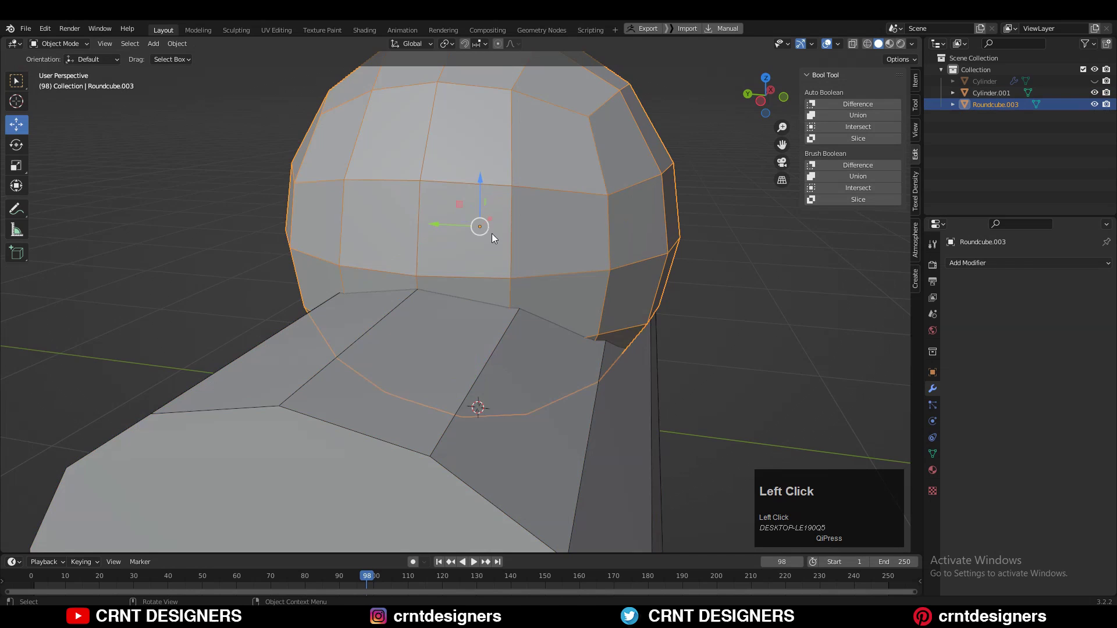
mouse_move(492, 233)
middle_mouse_down()
mouse_move(487, 271)
mouse_move(499, 225)
middle_mouse_up()
left_click_drag(477, 182, 494, 186)
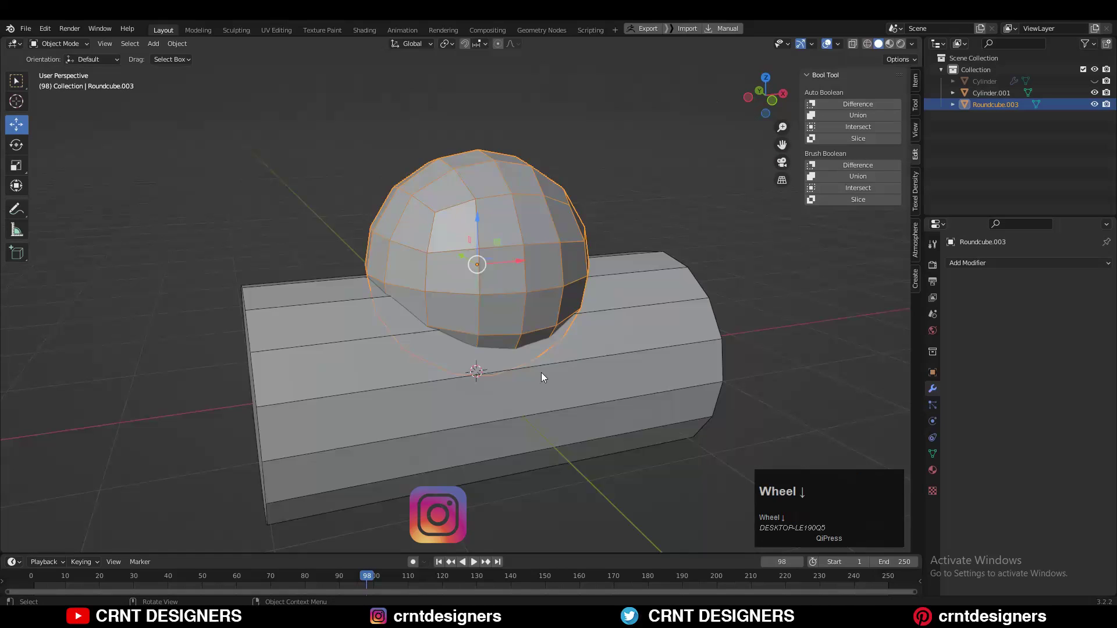
Add one centred loop cut around the middle of the cylinder.
left_click(541, 372)
key("Tab")
key("ctrl+r")
left_click(533, 367)
right_click(553, 343)
middle_click_drag(596, 290, 520, 208)
key("Tab")
Join the round cube to the cylinder with a Bool Tool brush Union and apply the resulting modifier.
left_click(520, 208)
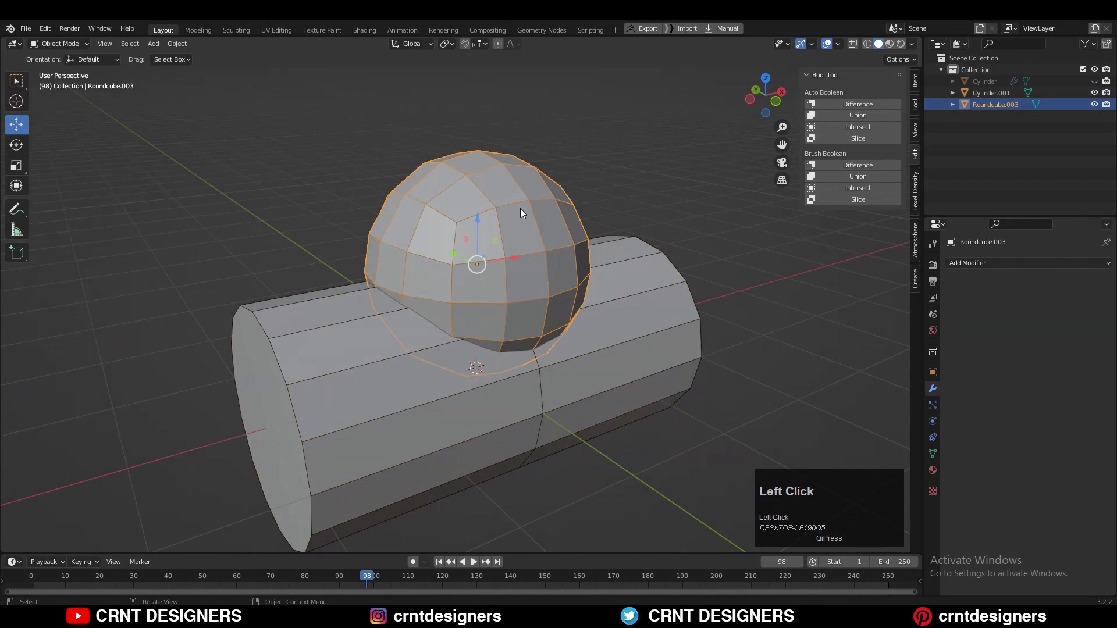
left_click(648, 254, "shift")
left_click(836, 178)
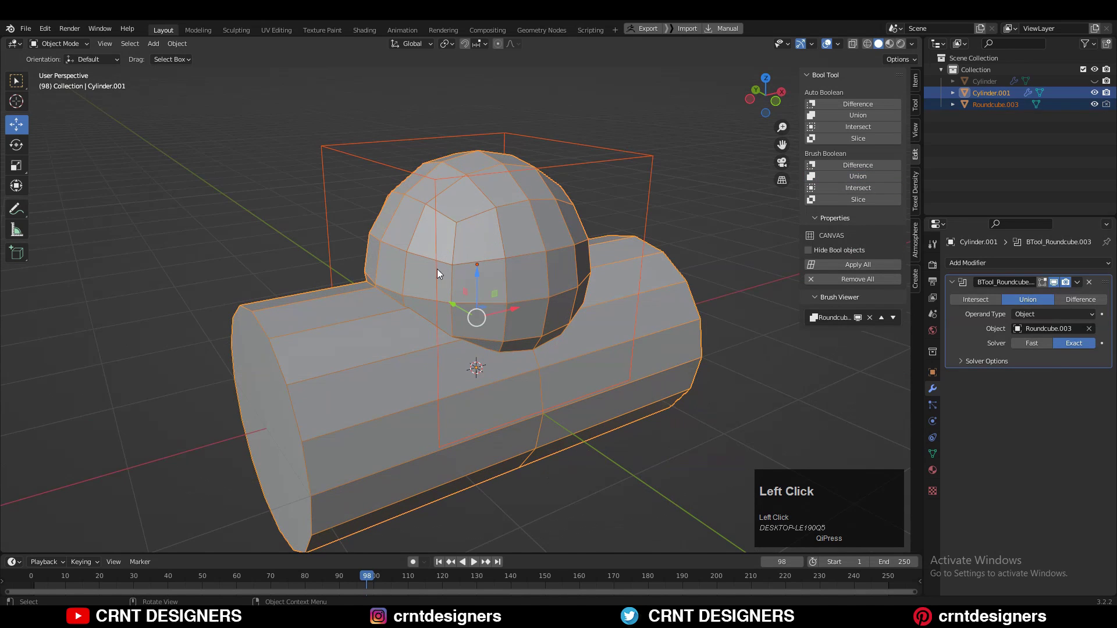
left_click(1078, 282)
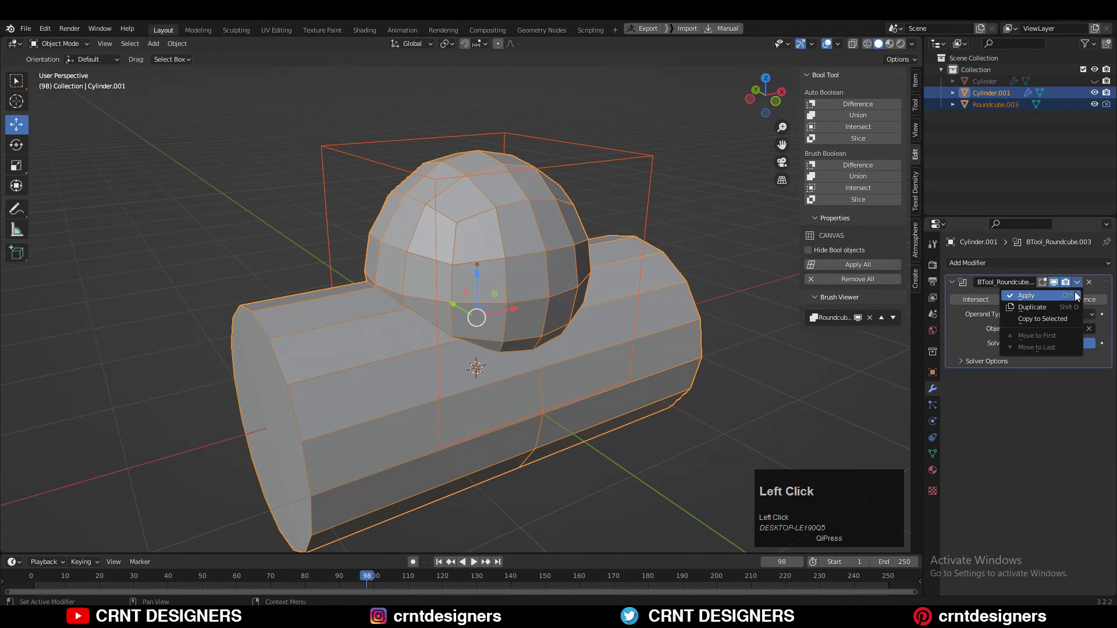
left_click(1074, 294)
Delete the leftover round cube object used for the union.
left_click(650, 172)
key("x")
left_click(648, 176)
Merge all vertices of the combined mesh by distance at 0.0001 m and clear the selection.
key("Tab")
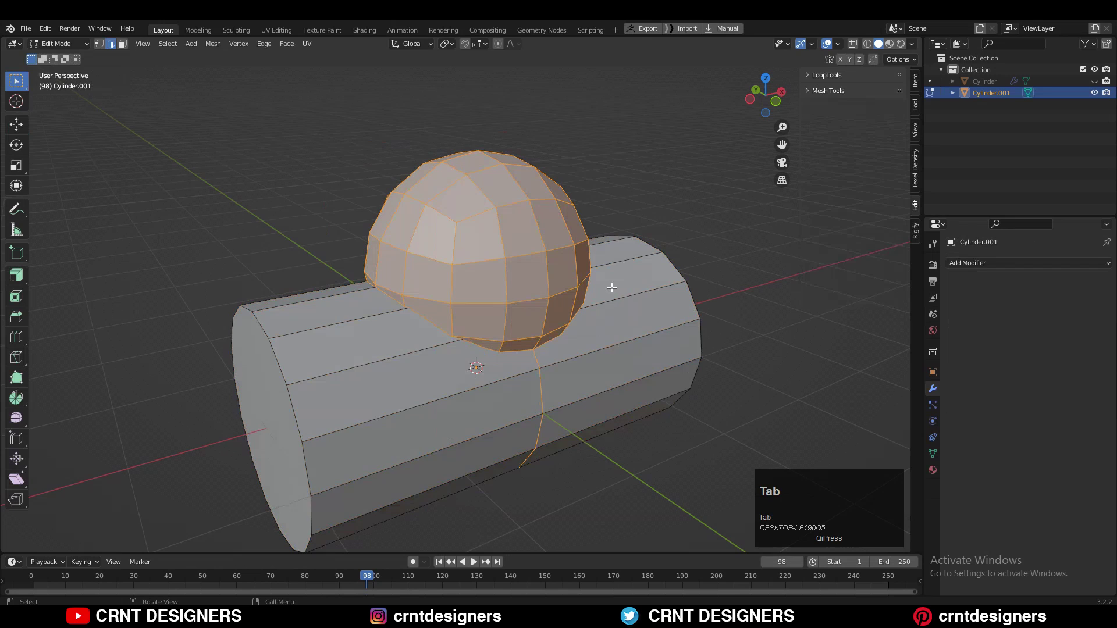
key("a")
left_click(618, 316)
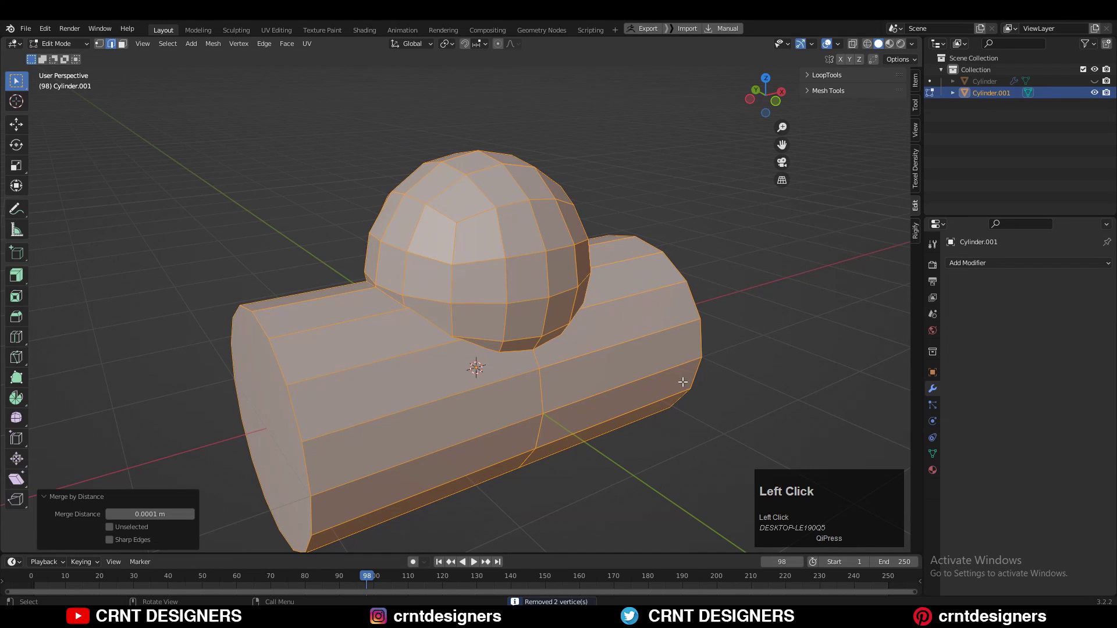
left_click(714, 228)
In top view with X-ray, delete the faces of three quarters of the mesh, keeping only the negative X, negative Y quarter.
left_click(766, 79)
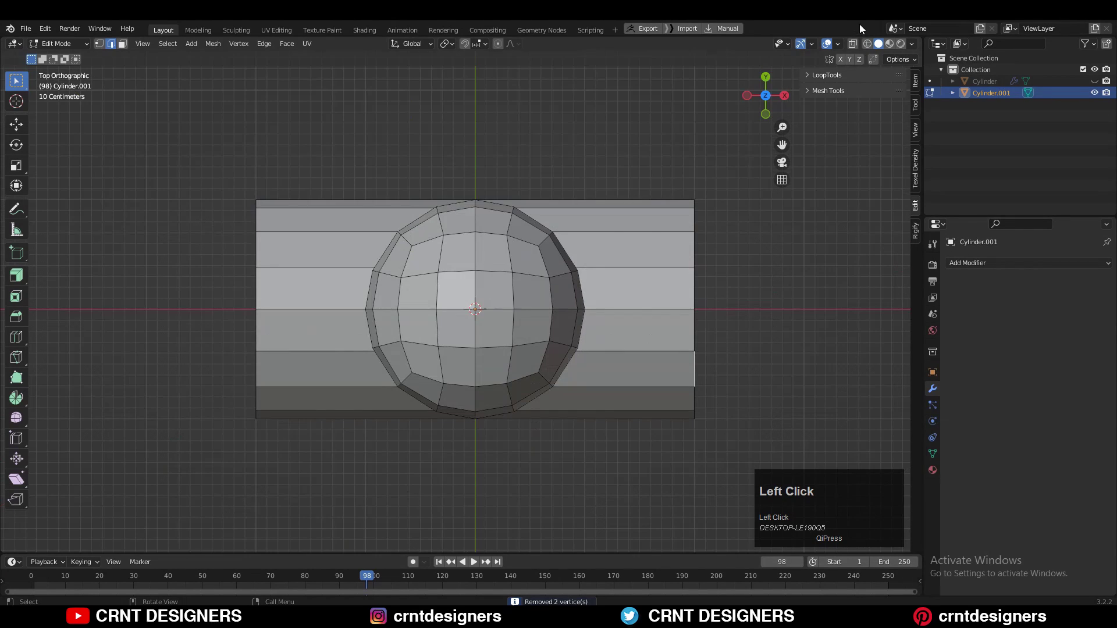
left_click(853, 43)
key("3")
middle_click_drag(695, 216, 648, 241, "shift")
left_click_drag(691, 179, 194, 329)
left_click_drag(686, 157, 434, 517, "shift")
key("x")
left_click(687, 214)
left_click(853, 43)
Delete the end cap face of the remaining cylinder quarter.
middle_click_drag(256, 500, 356, 403)
left_click(357, 403)
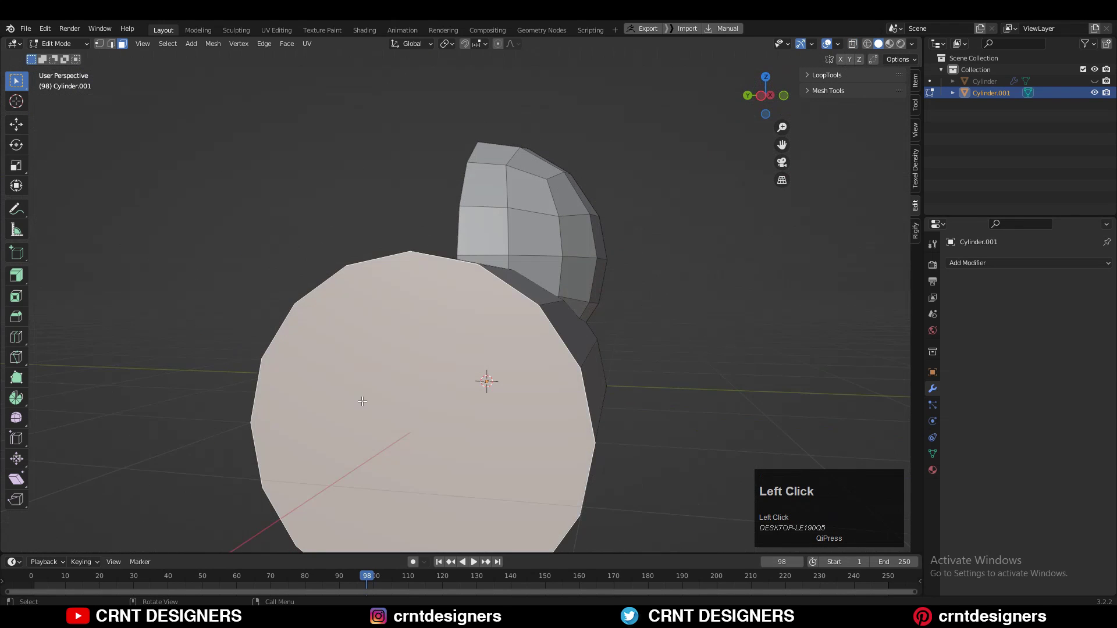
key("x")
left_click(357, 404)
middle_click_drag(610, 230, 481, 295)
scroll(506, 234, "up", 5)
key("Tab")
middle_click_drag(506, 234, 495, 267)
key("Tab")
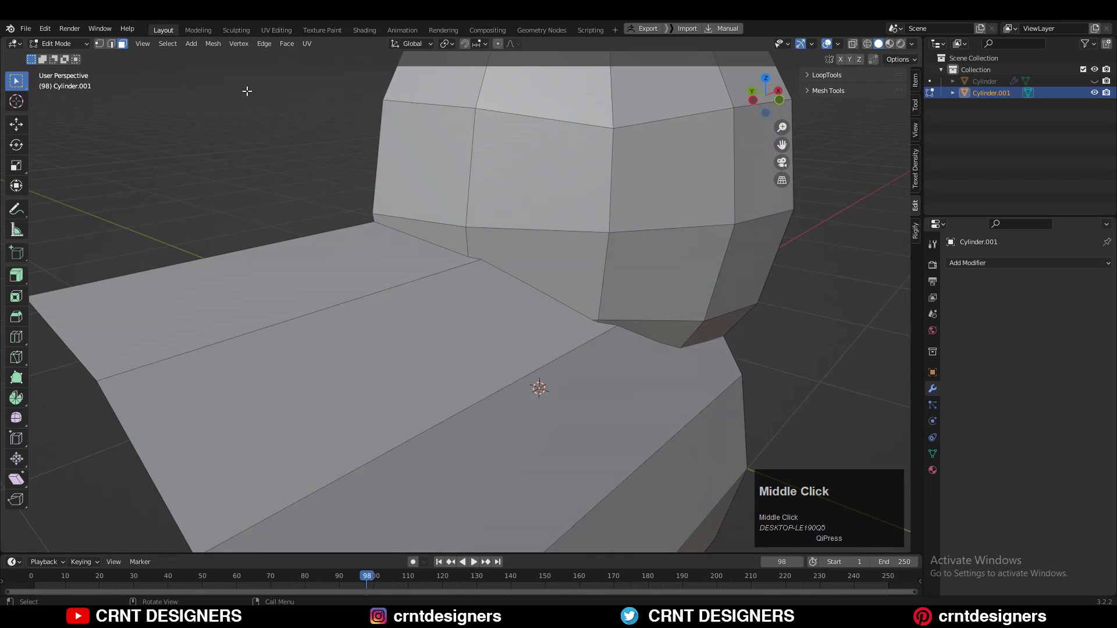
Dissolve the extra mid-edge vertices along the seam between the sphere and the pipe.
key("1")
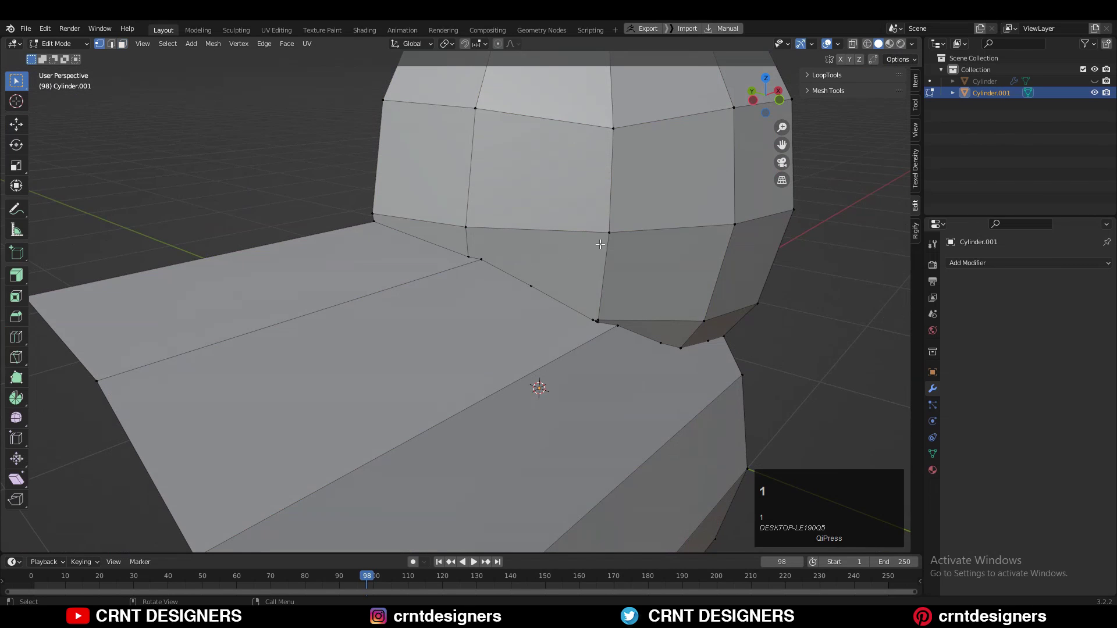
middle_click_drag(590, 306, 531, 284, "shift")
left_click(578, 290, "shift")
middle_click_drag(633, 396, 606, 324, "shift")
key("ctrl+x")
Merge the clustered vertices at the seam corner below the sphere into one with At Last.
scroll(523, 291, "up", 6)
scroll(453, 184, "up", 2, "shift")
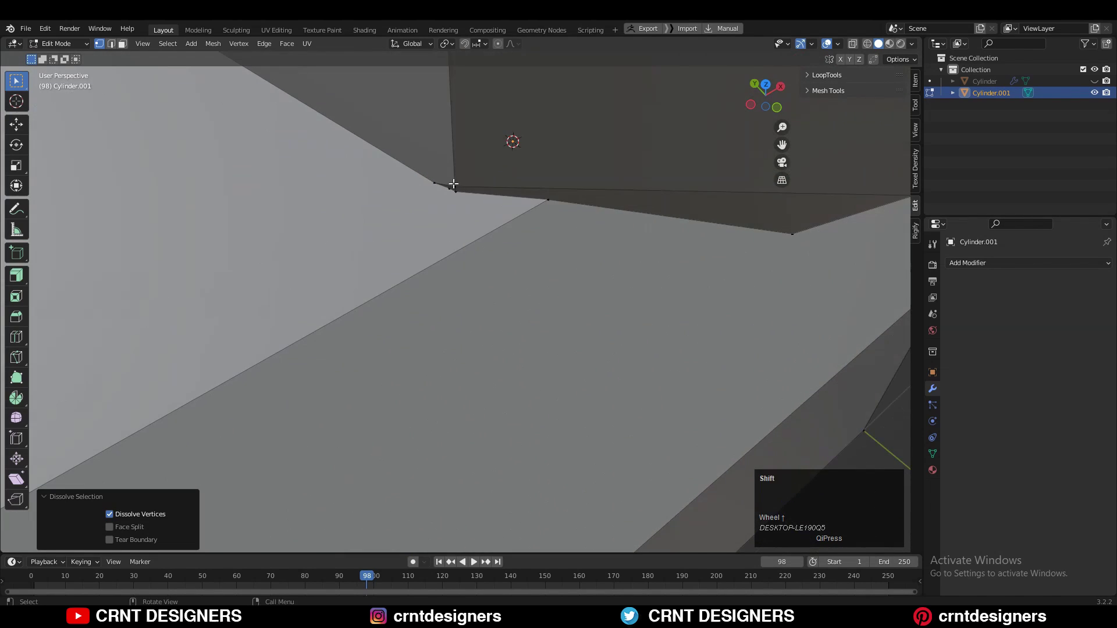
middle_click_drag(453, 184, 528, 235)
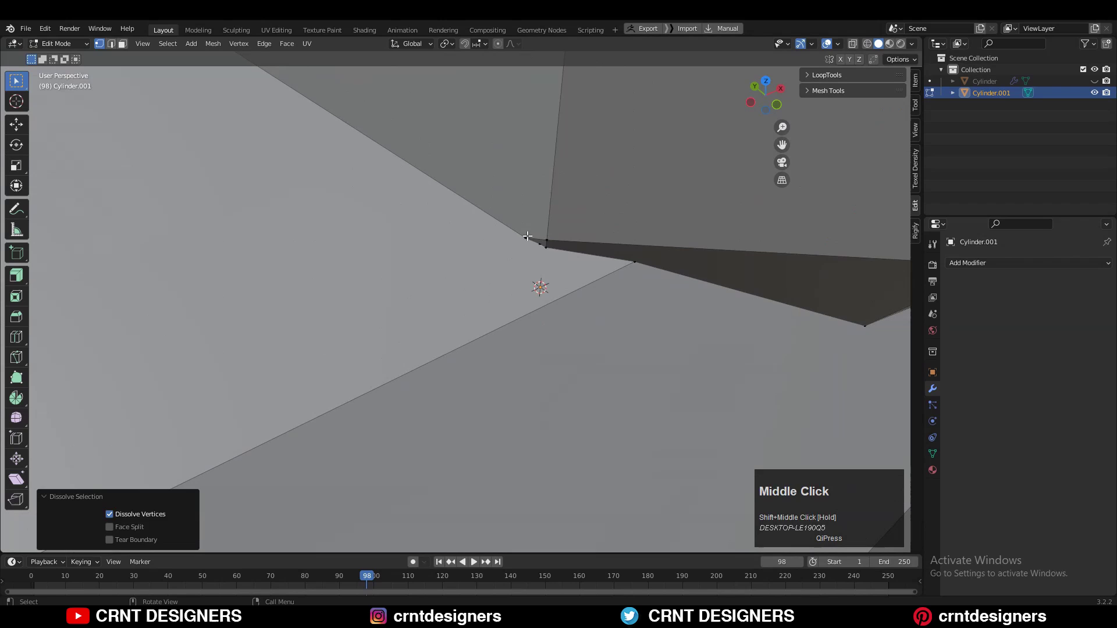
left_click(544, 248, "shift")
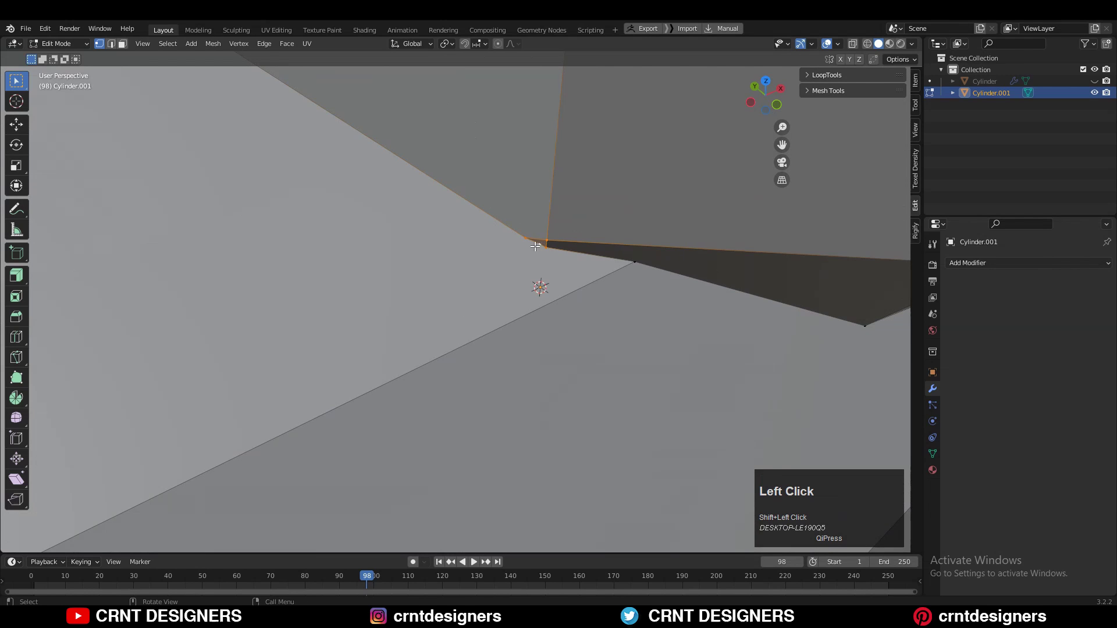
key("m")
left_click(534, 246)
In top view, knife a straight cut-through line across the pipe just outside the sphere, parallel to the Y axis.
scroll(531, 246, "down", 5)
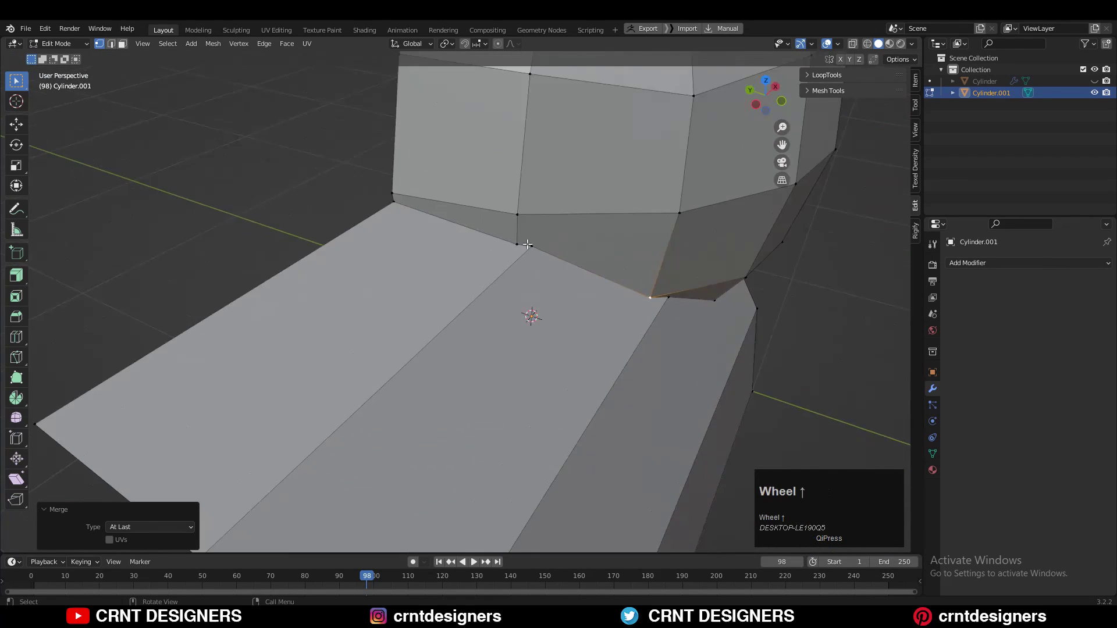
middle_click_drag(528, 245, 754, 121)
left_click(767, 82)
middle_click_drag(623, 179, 754, 79, "shift")
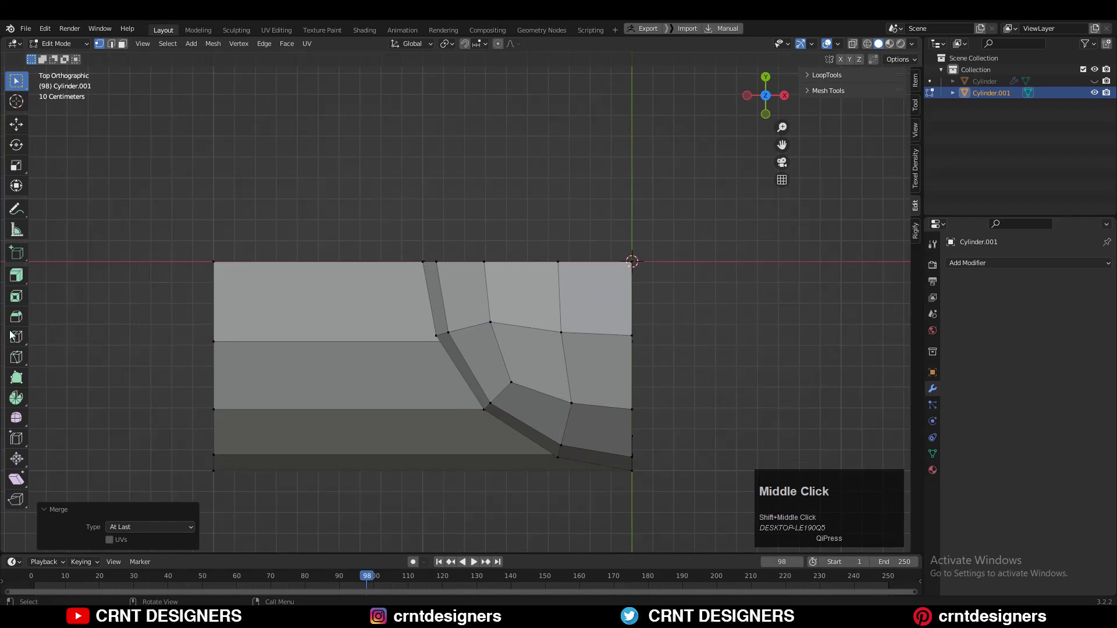
left_click(397, 261)
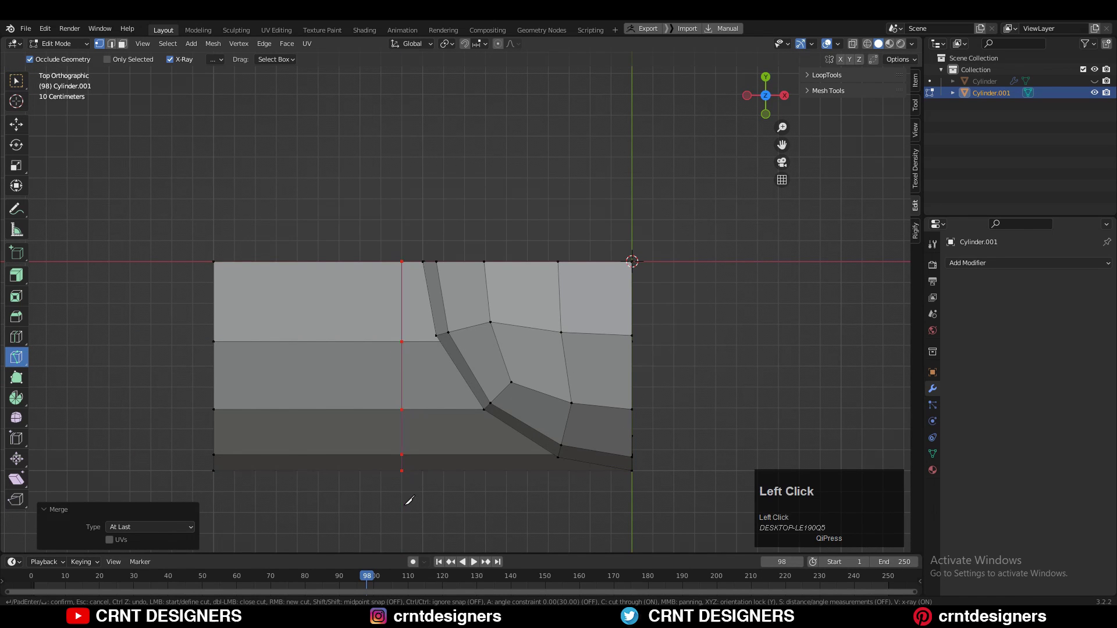
middle_click_drag(409, 500, 471, 302)
Merge the two pairs of close vertices along the sphere-pipe seam, each pair At Center.
scroll(472, 295, "up", 2)
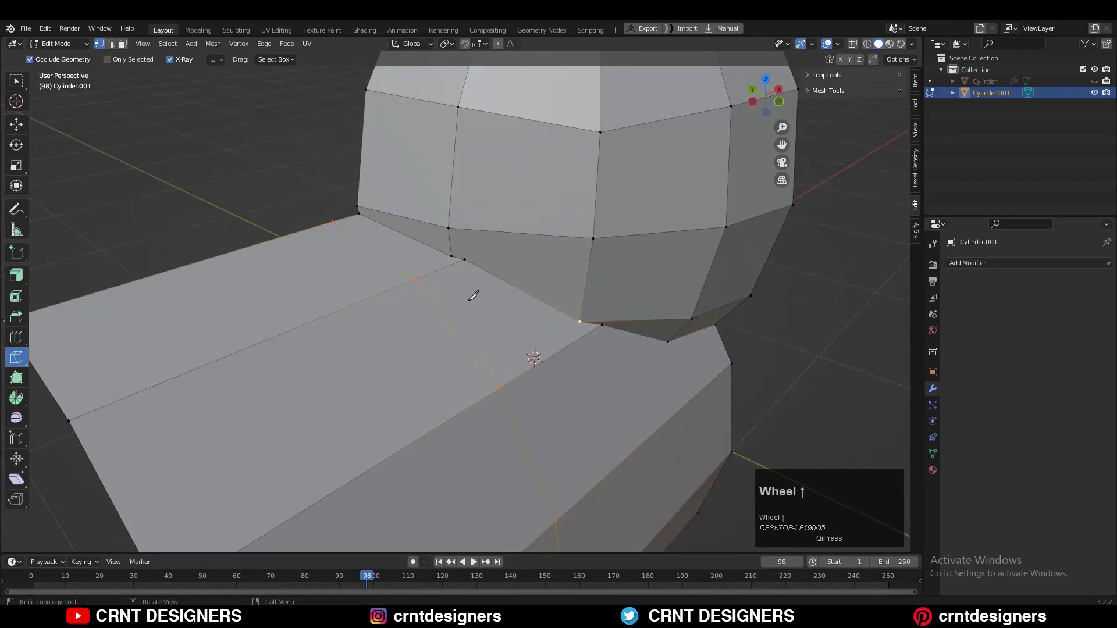
key("m")
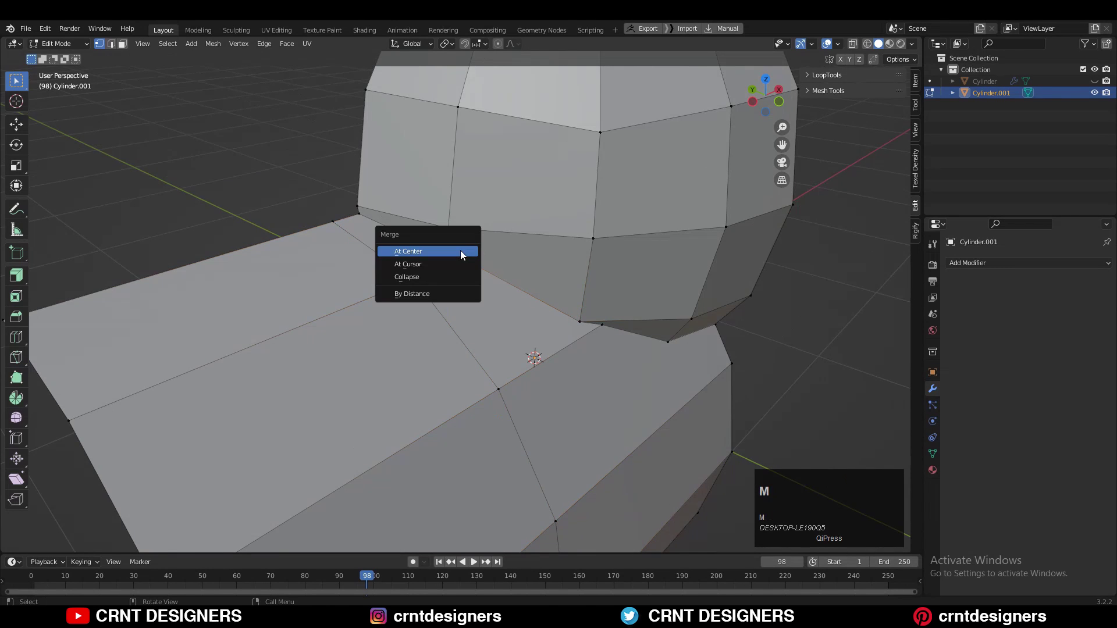
left_click(460, 251)
left_click(578, 307)
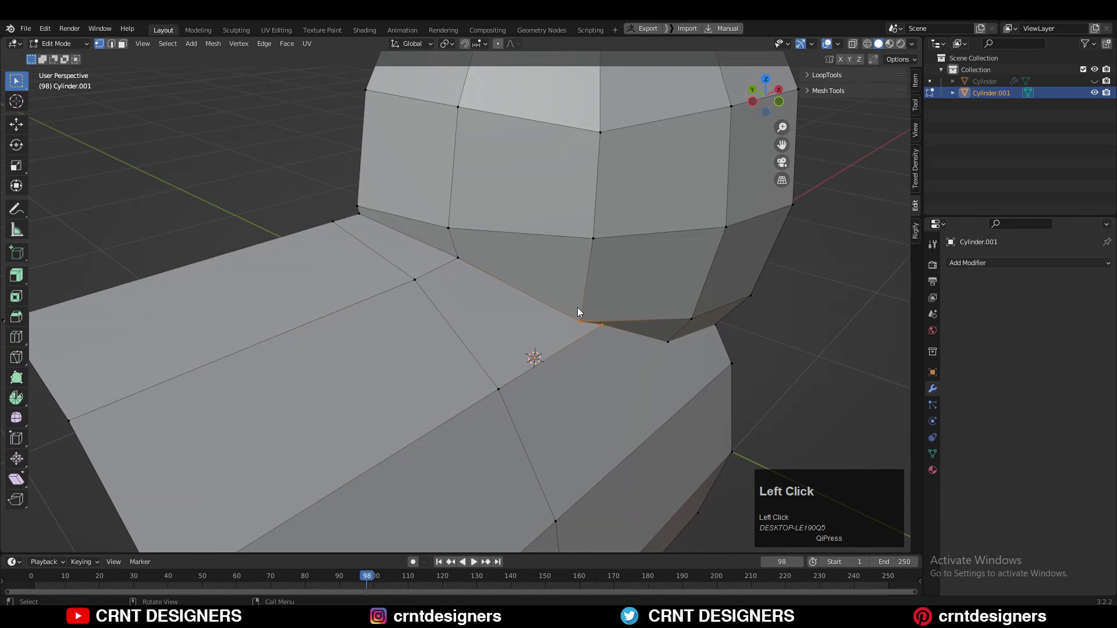
key("m")
left_click(578, 313)
In front view, knife two vertical cut-through lines from the lower two seam vertices down past the pipe's bottom edge.
middle_click_drag(578, 312, 484, 296)
middle_click_drag(523, 234, 514, 291, "shift")
left_click(767, 78)
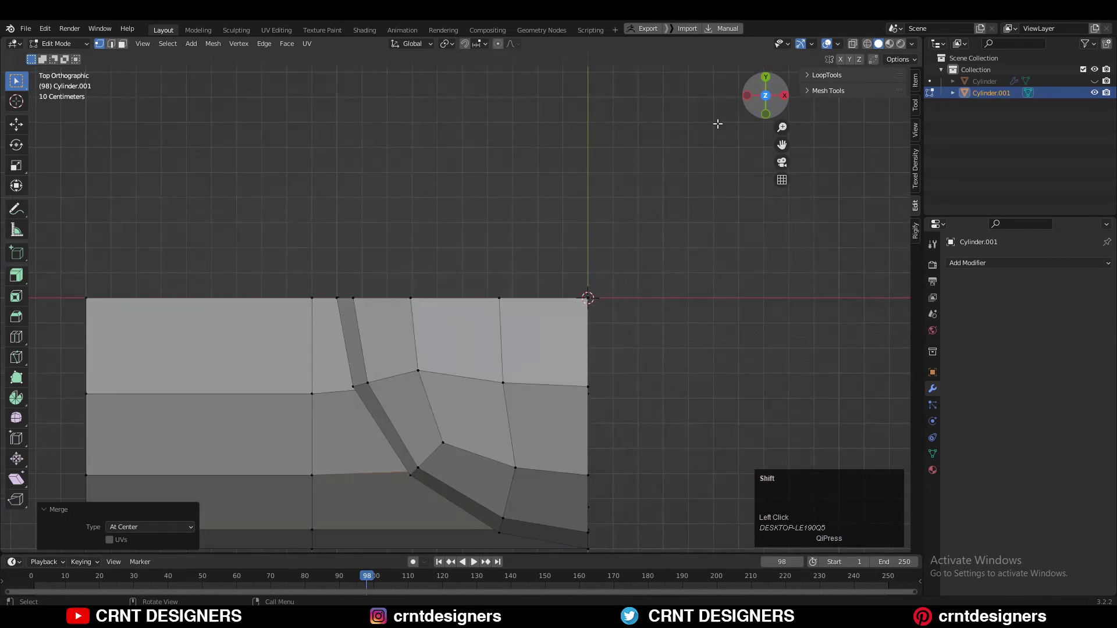
left_click(765, 114)
middle_click_drag(640, 326, 630, 152, "shift")
scroll(631, 153, "down", 3)
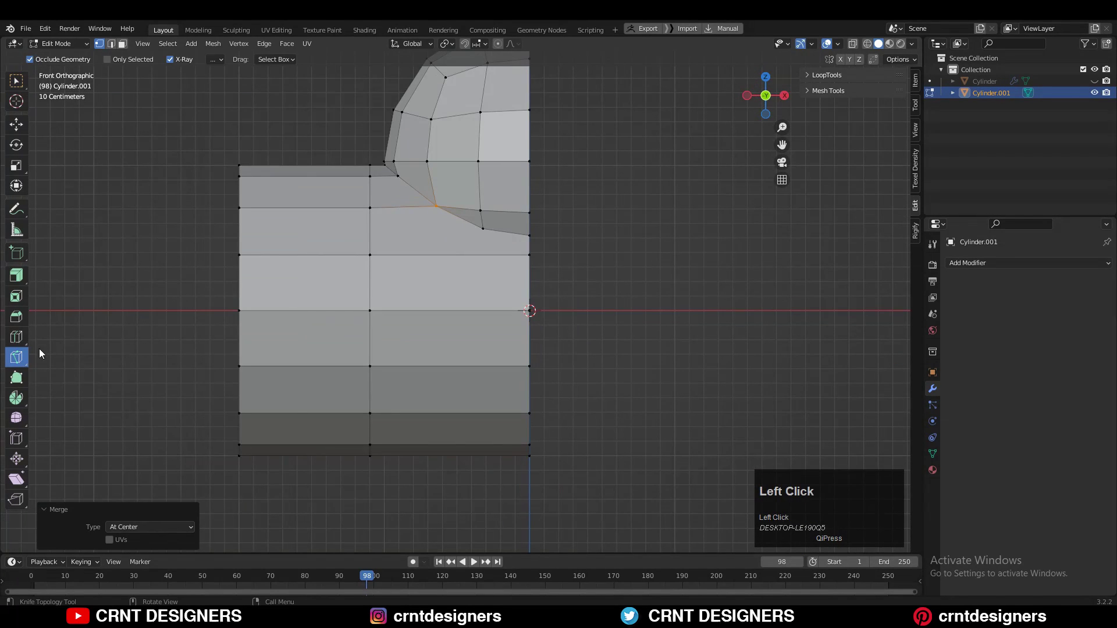
left_click(483, 229)
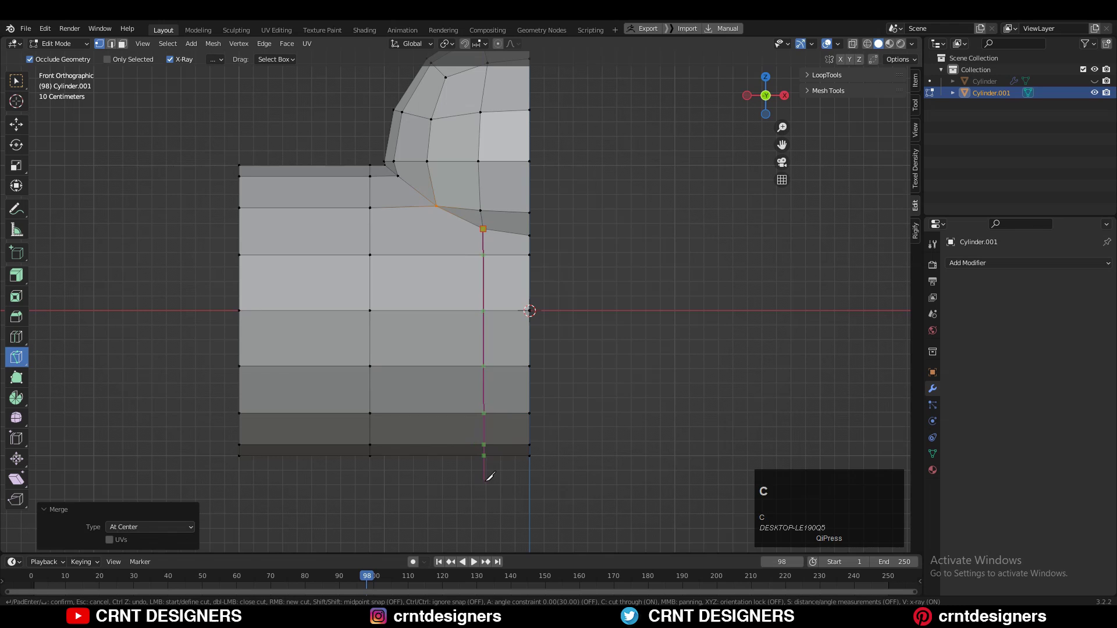
key("space")
left_click(437, 206)
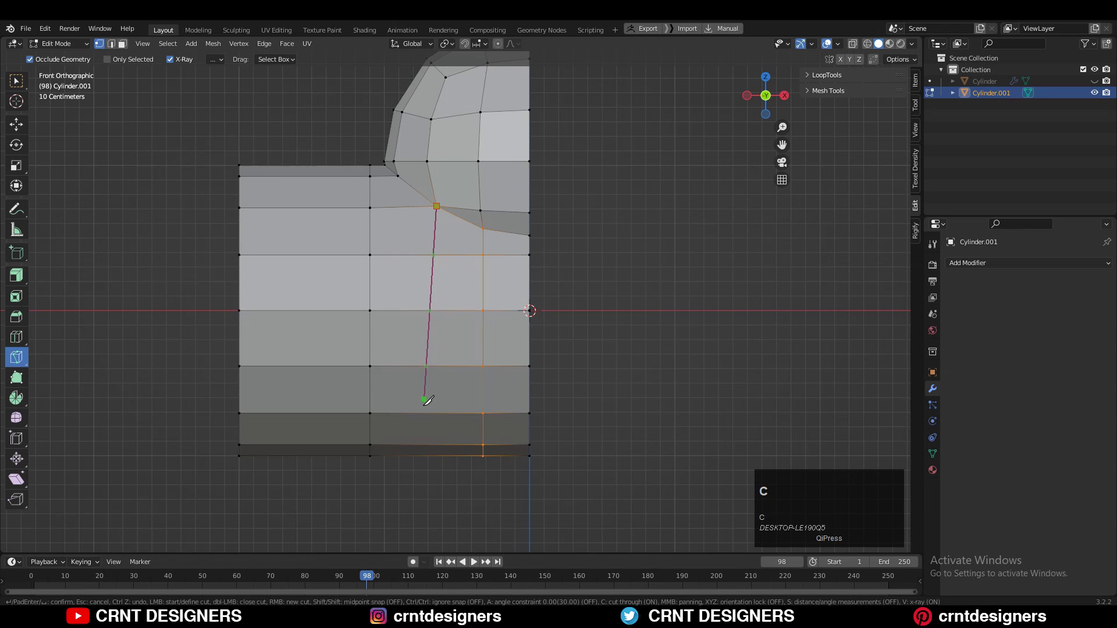
key("space")
Add a level 2 Subdivision modifier to the quarter mesh in Object Mode and shade it smooth.
middle_click_drag(512, 302, 546, 265)
key("Tab")
left_click(542, 265)
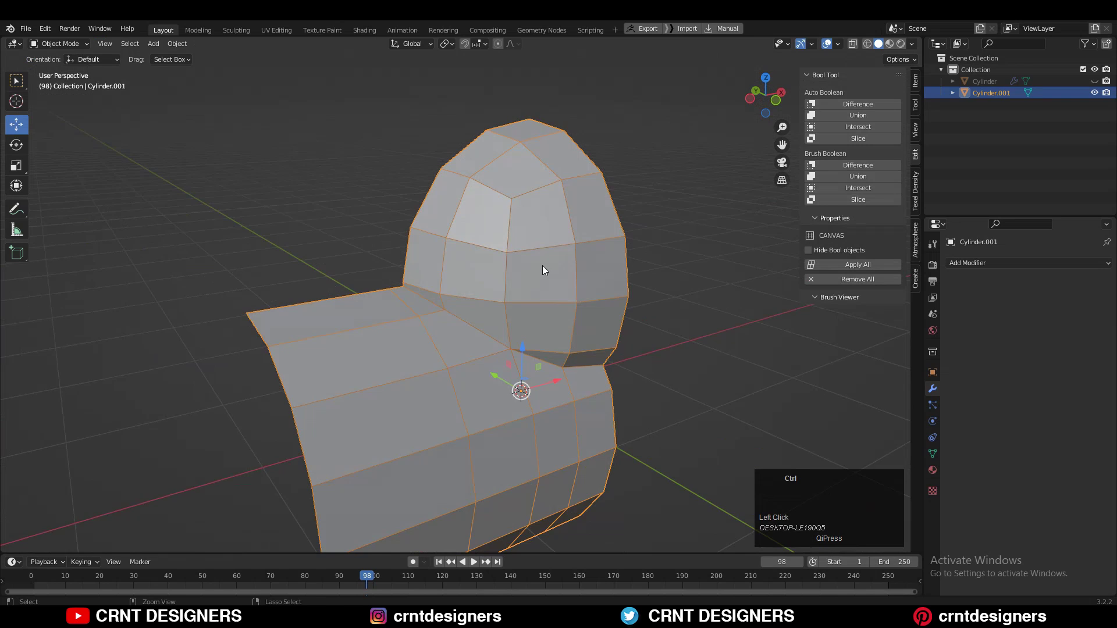
key("ctrl+2")
left_click(750, 153)
left_click(553, 200)
right_click(563, 200)
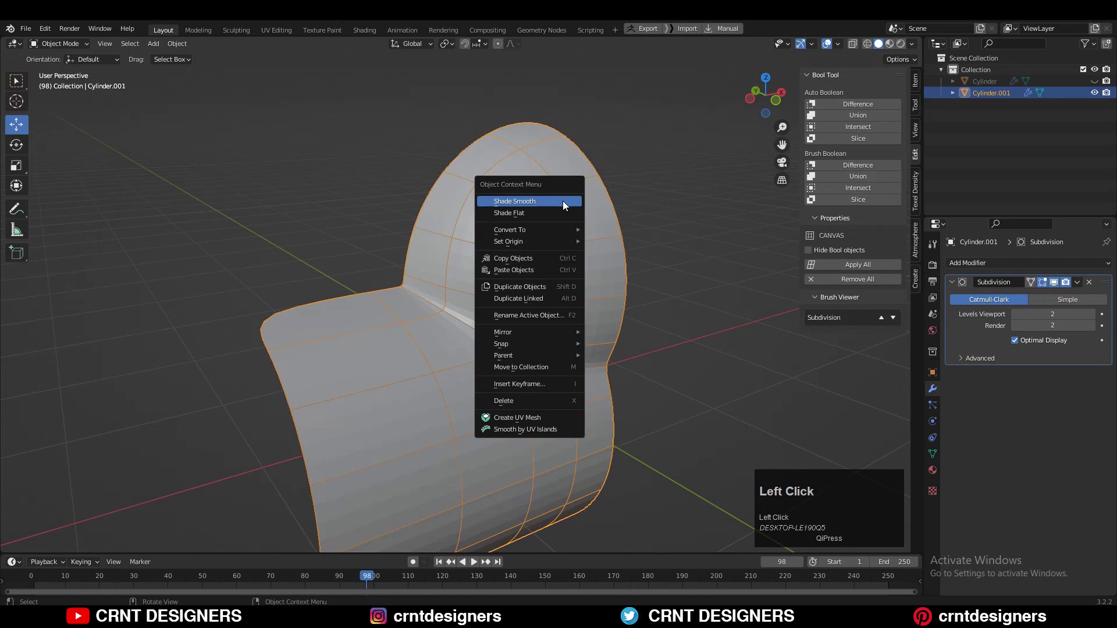
left_click(563, 200)
left_click(827, 44)
scroll(639, 256, "down", 3)
mouse_move(639, 256)
middle_mouse_down()
mouse_move(592, 234)
mouse_move(639, 256)
middle_mouse_up()
left_click(827, 44)
Add a Mirror modifier with only the Y and Z axes enabled and place it above the Subdivision modifier.
left_click(1005, 261)
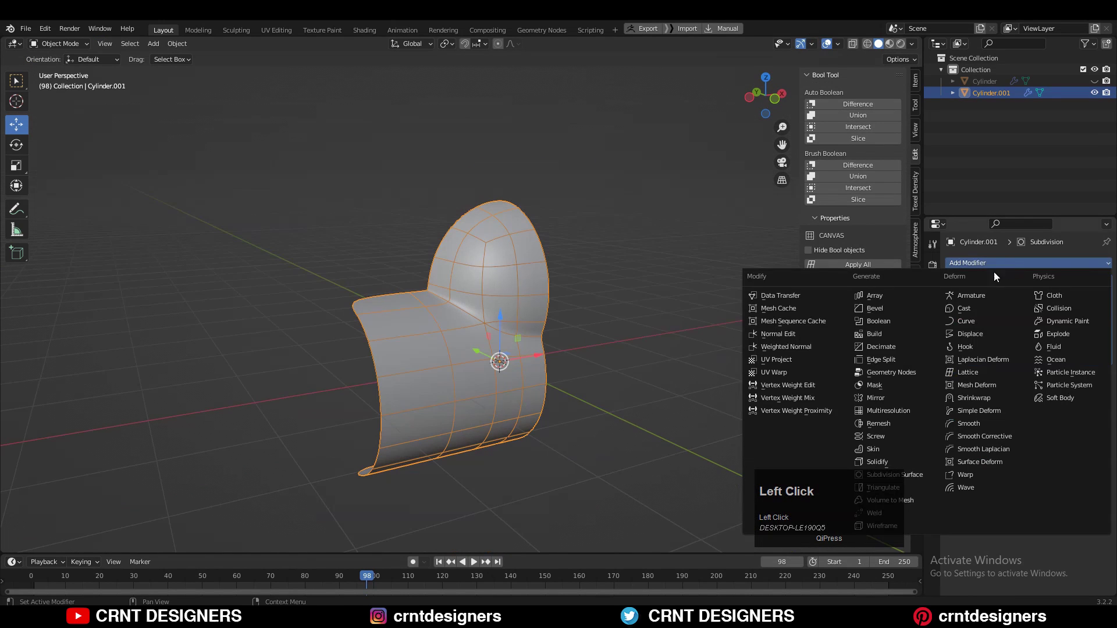
left_click(893, 397)
middle_click_drag(892, 397, 892, 381)
left_click(1050, 393)
left_click(1078, 392)
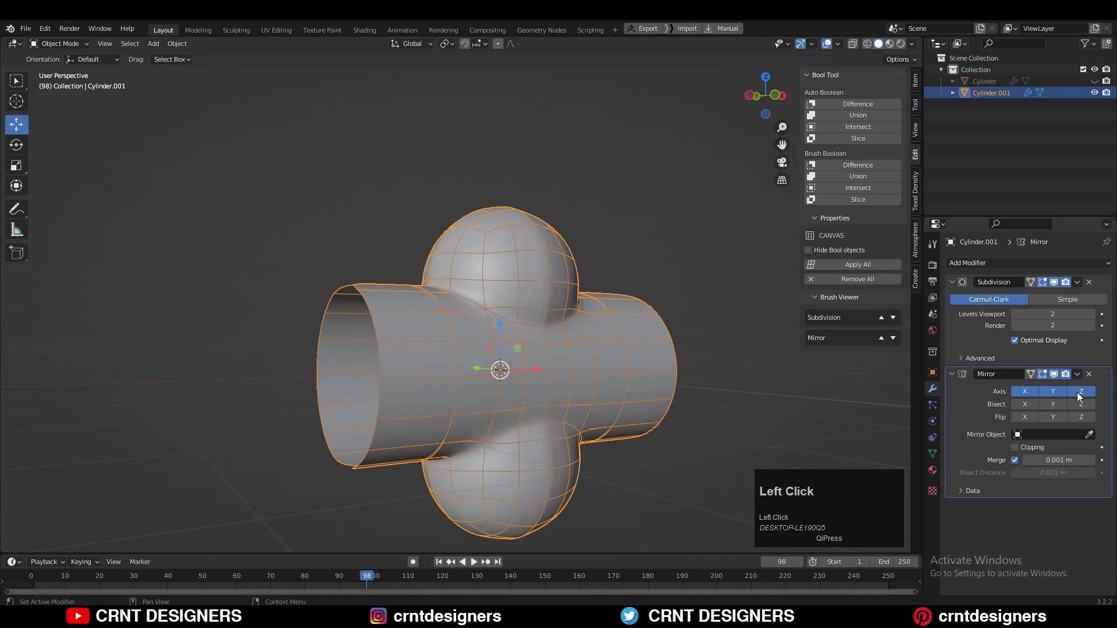
left_click(1025, 391)
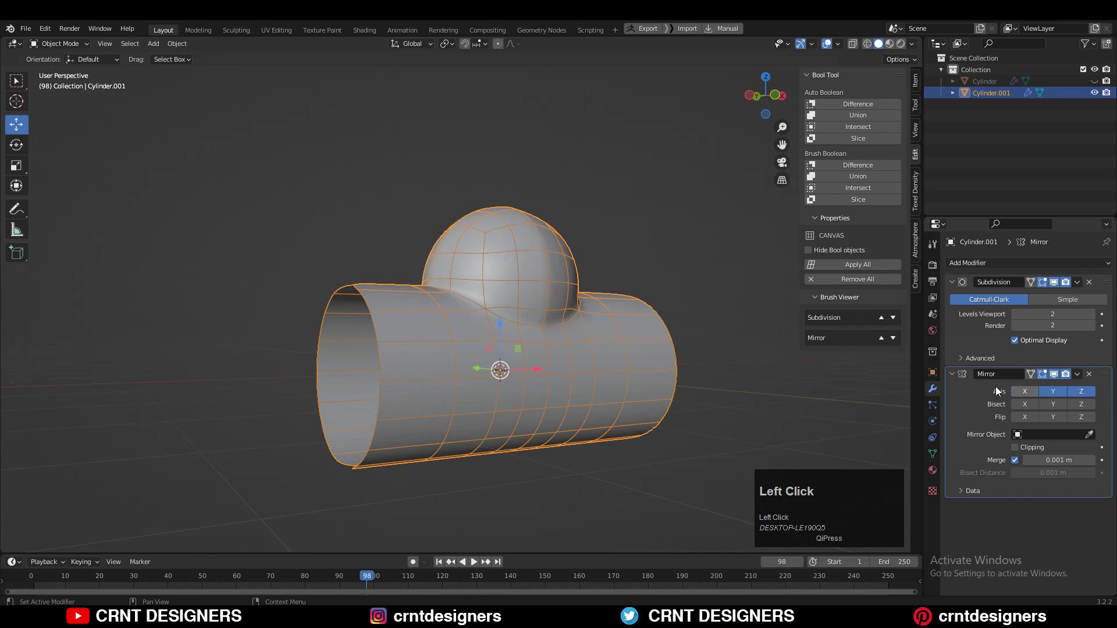
left_click(953, 283)
left_click(951, 298)
Examine the smoothed junction between sphere and pipe with the object deselected and viewport overlays hidden.
left_click(643, 201)
middle_click_drag(645, 204, 677, 241)
scroll(681, 238, "up", 2)
left_click(826, 43)
mouse_move(541, 227)
middle_mouse_down()
mouse_move(497, 192)
mouse_move(547, 227)
middle_mouse_up()
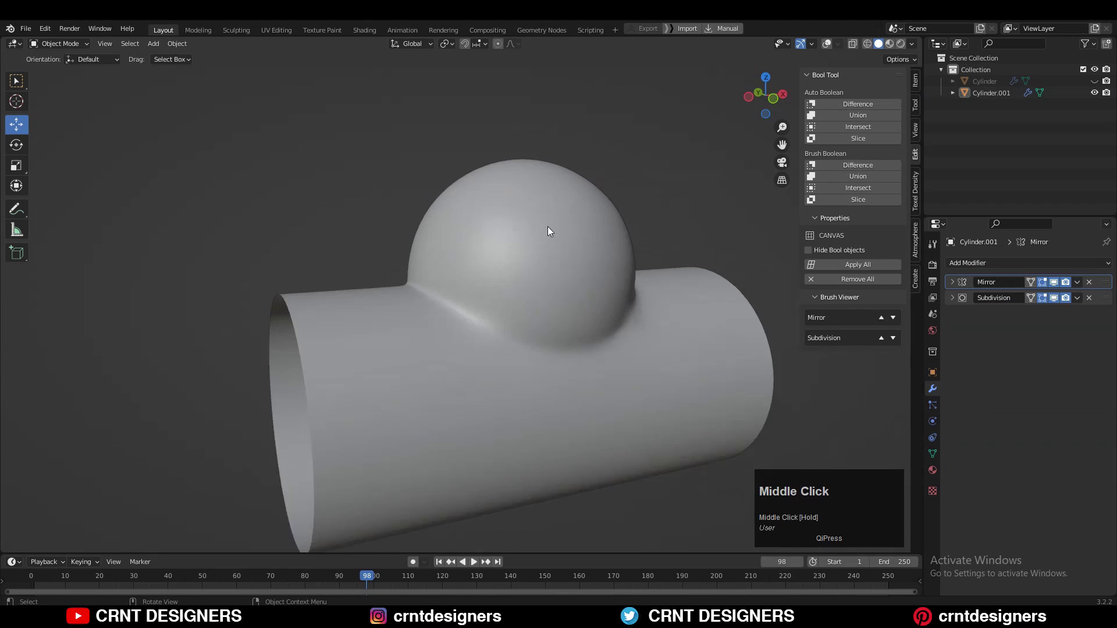
scroll(547, 227, "up", 2)
left_click(826, 43)
Enter Edit Mode on the mirrored mesh and turn off the Subdivision modifier's edit-mode display.
key("Tab")
middle_click_drag(482, 246, 772, 302)
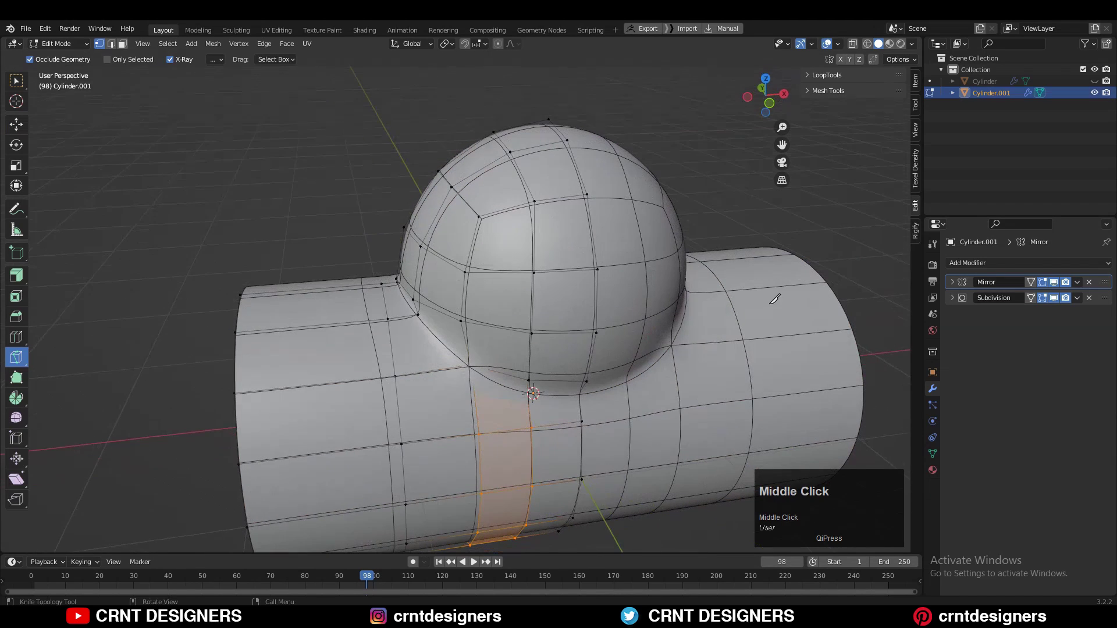
left_click(1043, 298)
Knife a supporting edge on the sphere just above the seam, running across the sphere's vertical edges.
middle_click_drag(506, 324, 487, 303)
middle_click_drag(488, 302, 451, 252, "shift")
scroll(488, 325, "up", 3)
scroll(351, 233, "up", 3)
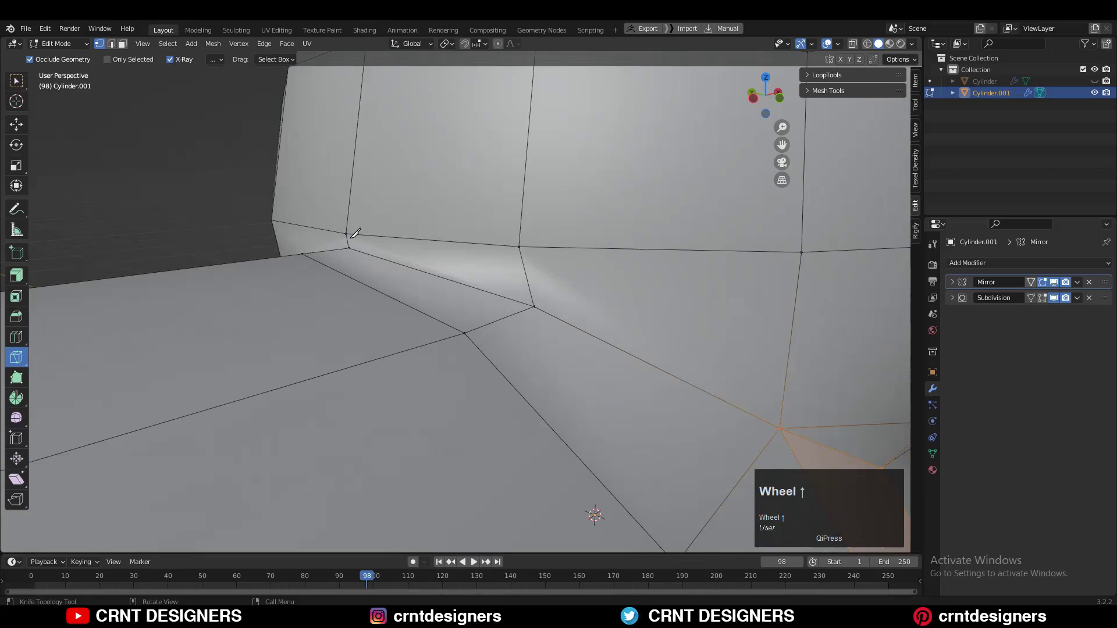
left_click(348, 237)
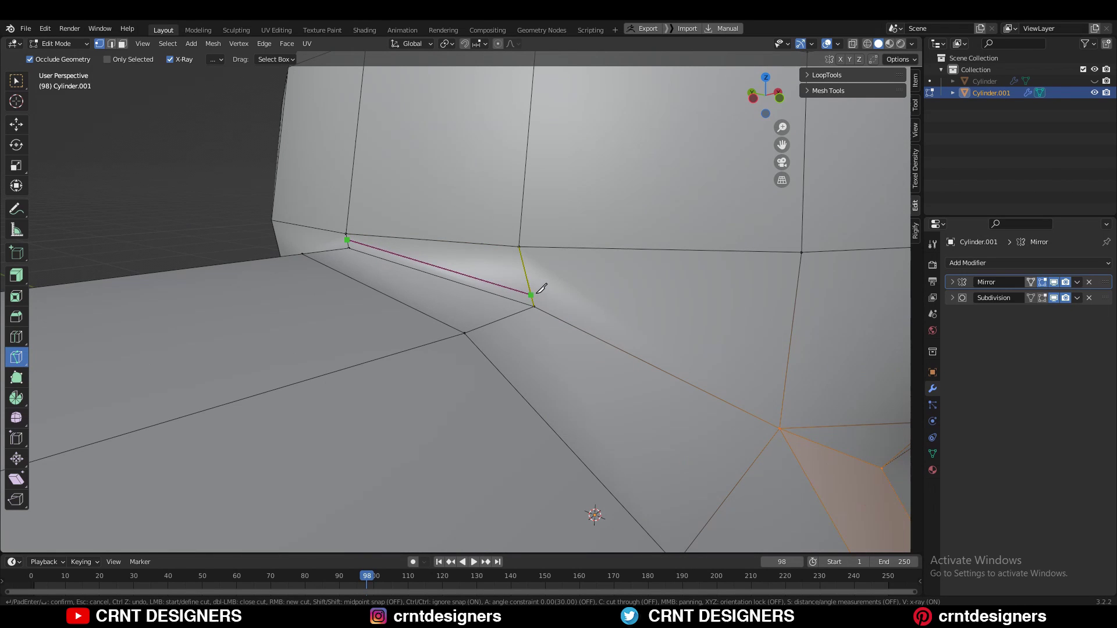
left_click(538, 292)
scroll(776, 404, "down", 2)
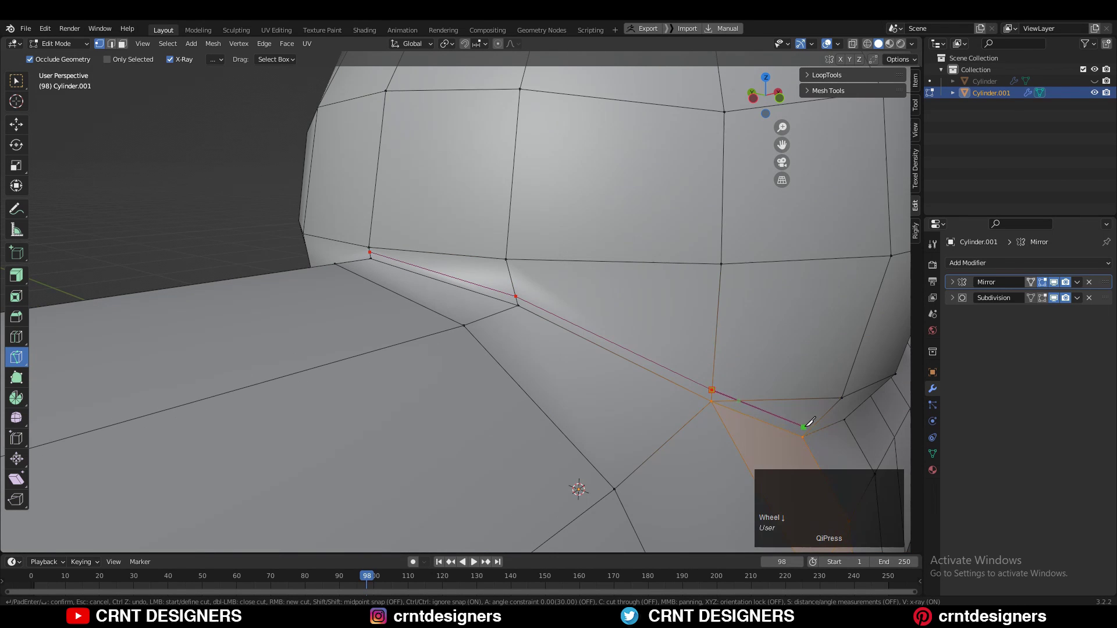
left_click(804, 427)
key("Return")
Extend the supporting cut above the seam from its last point to the front mirror edge of the sphere.
middle_click_drag(805, 404, 757, 398)
middle_click_drag(756, 398, 520, 350, "shift")
left_click(503, 345)
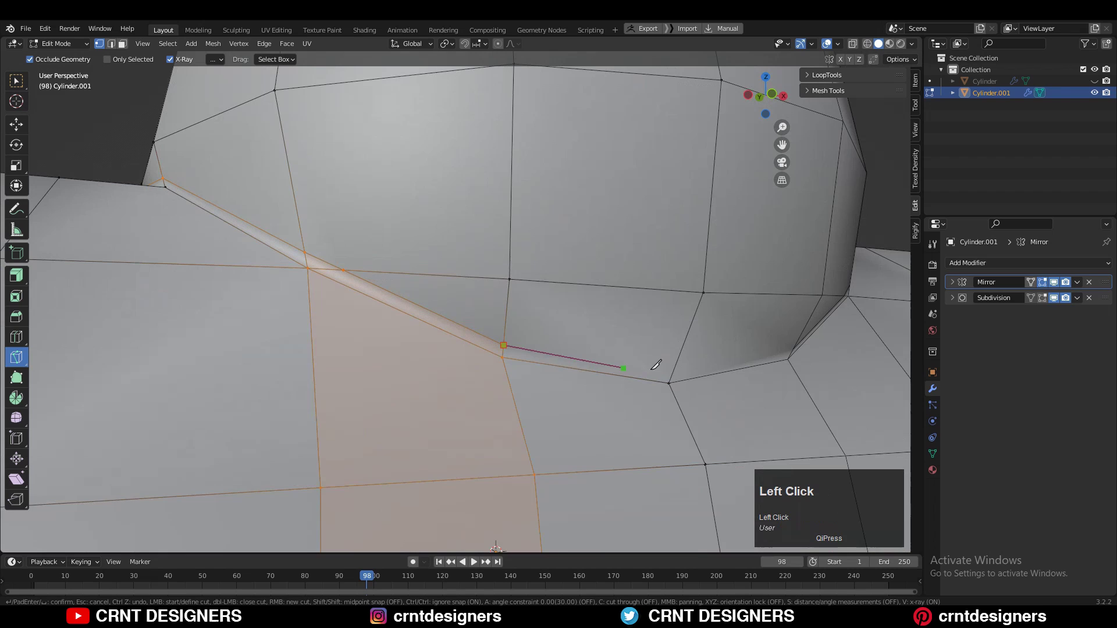
key("space")
In front view, knife two slanted cuts across the sphere's lower faces from existing vertices to its outer edge.
middle_click_drag(656, 364, 532, 306)
left_click(766, 93)
scroll(533, 331, "up", 2)
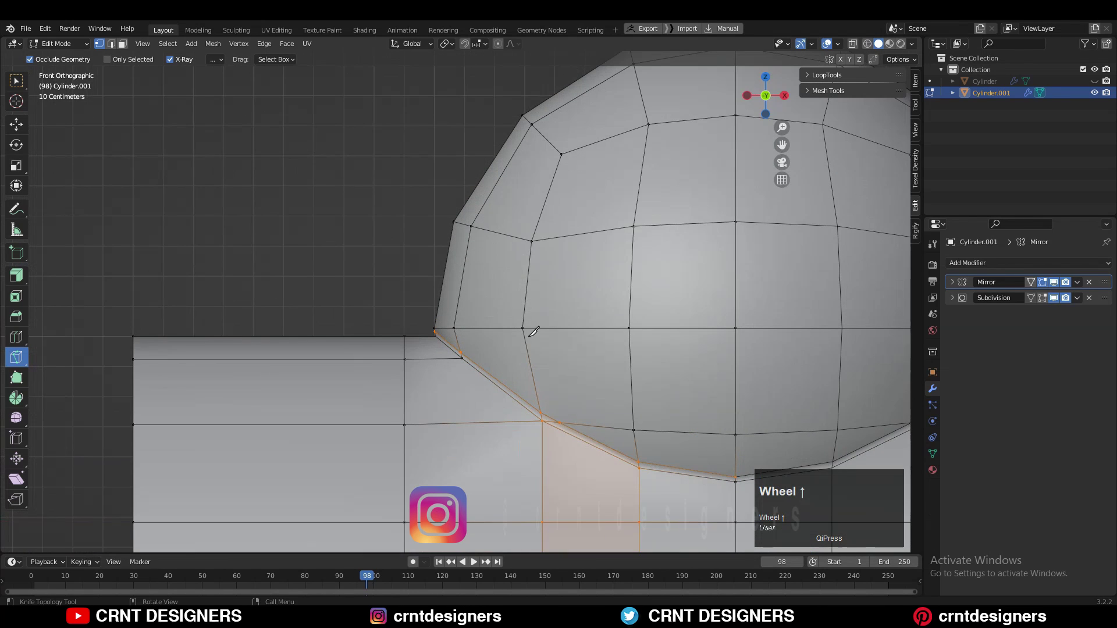
left_click(523, 327)
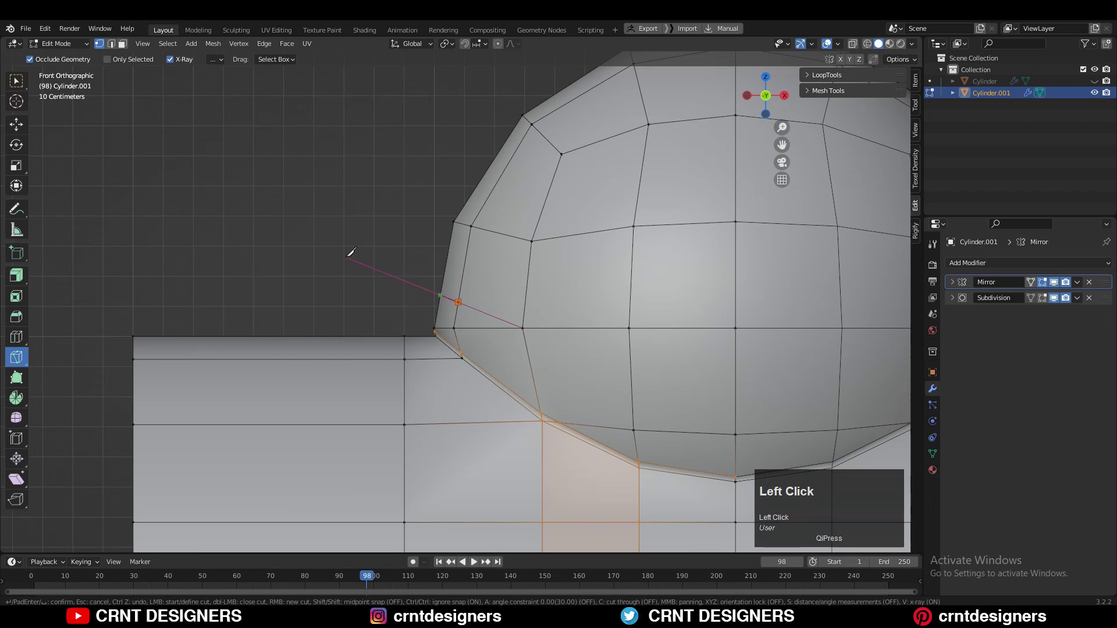
key("space")
middle_click_drag(631, 430, 597, 379, "shift")
left_click(599, 380)
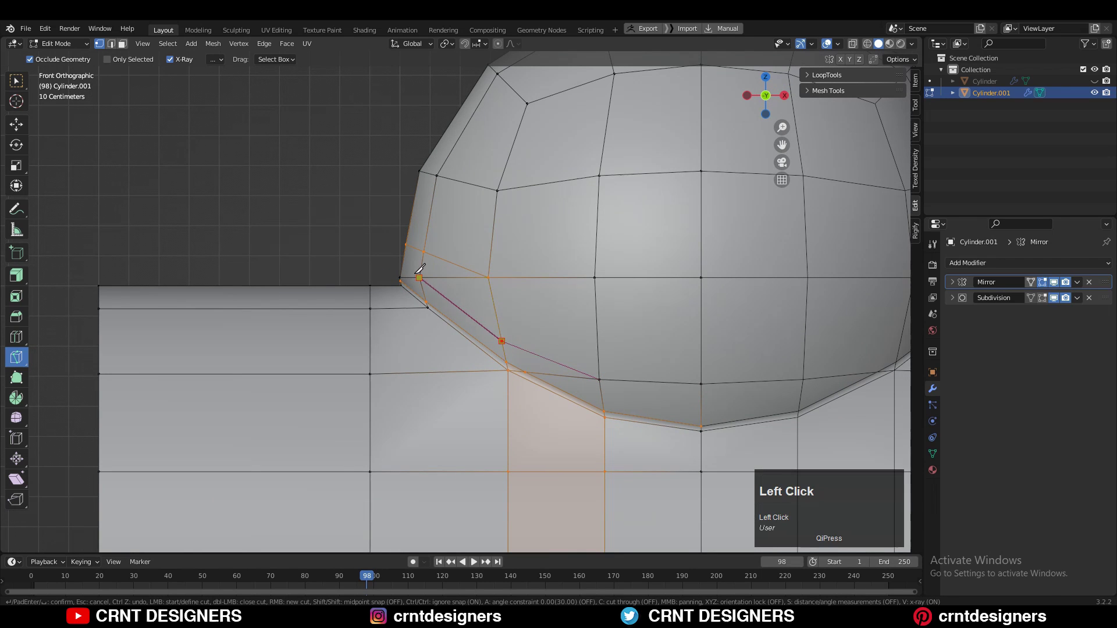
key("space")
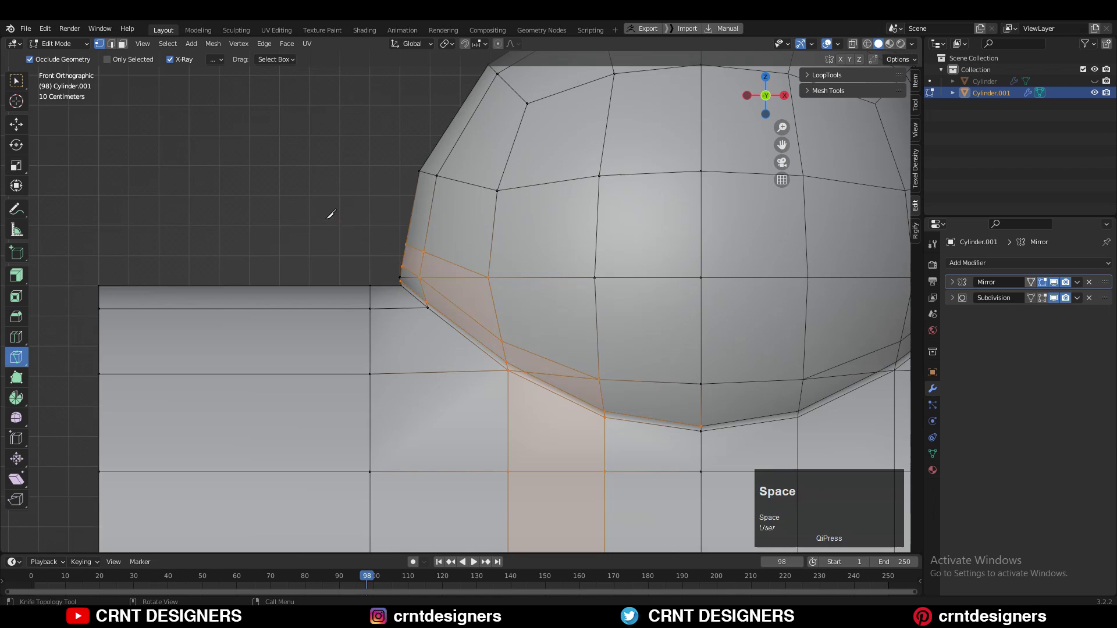
Dissolve the redundant horizontal edges left between the new cuts on the lower sphere.
middle_click_drag(327, 210, 494, 285)
left_click(447, 282, "shift")
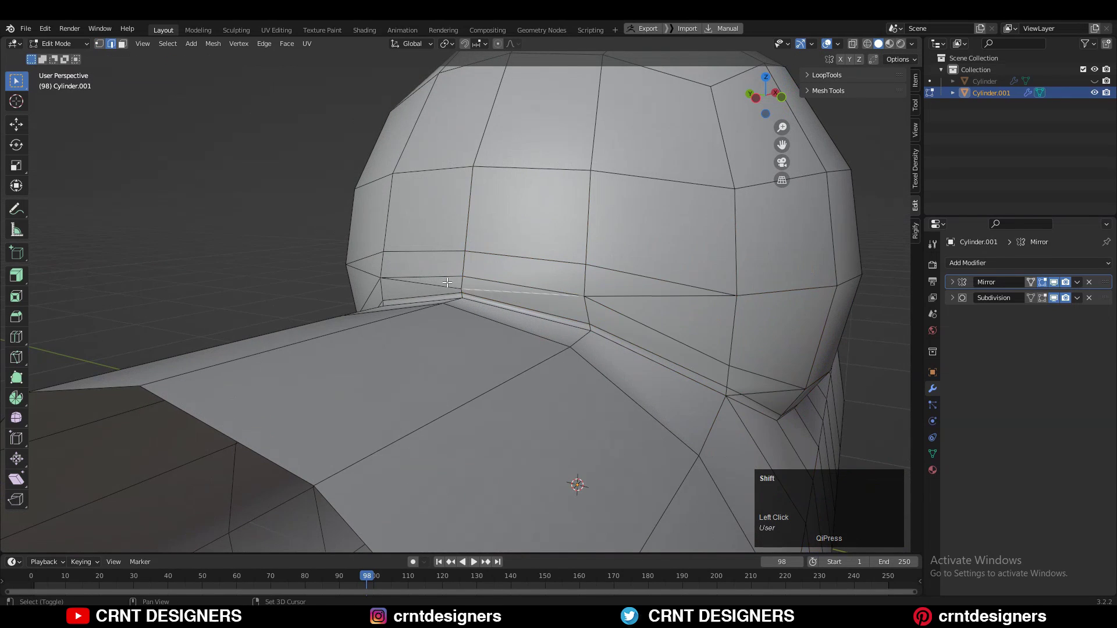
key("ctrl+x")
middle_click_drag(522, 317, 499, 318)
left_click(621, 304)
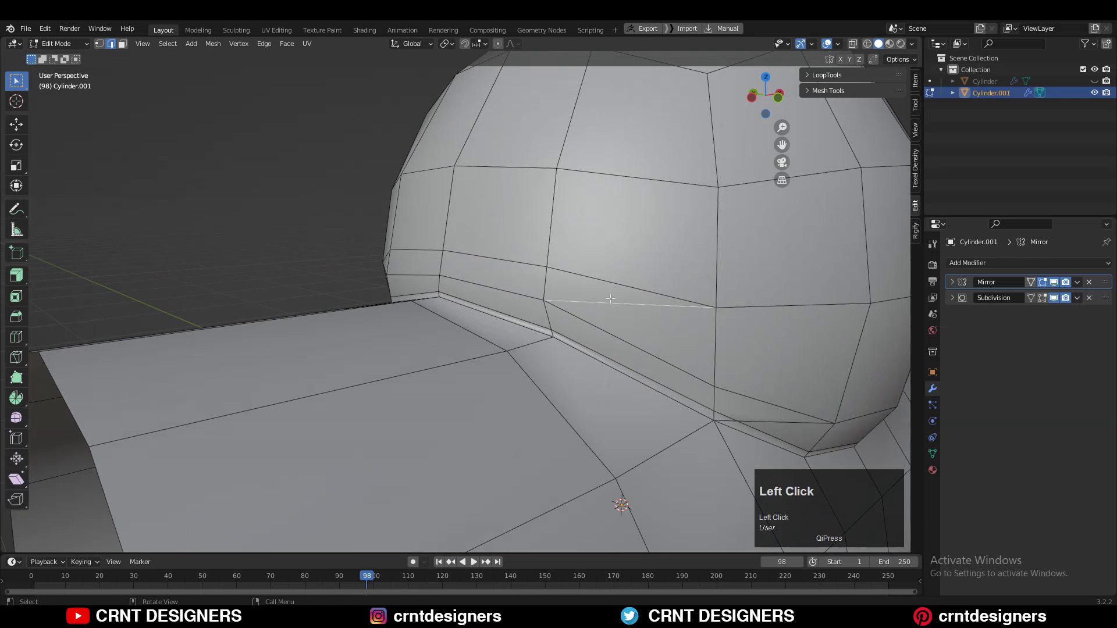
scroll(618, 306, "down", 2)
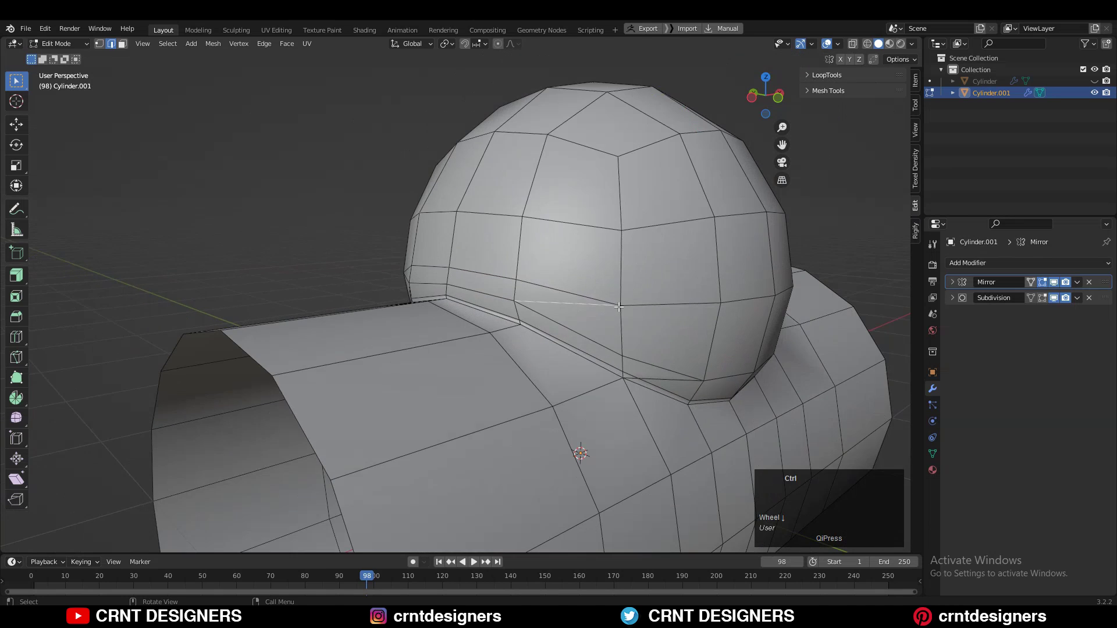
key("ctrl+x")
Try to merge the two close vertices on the supporting edge above the seam, then undo the merge.
middle_click_drag(619, 306, 585, 299)
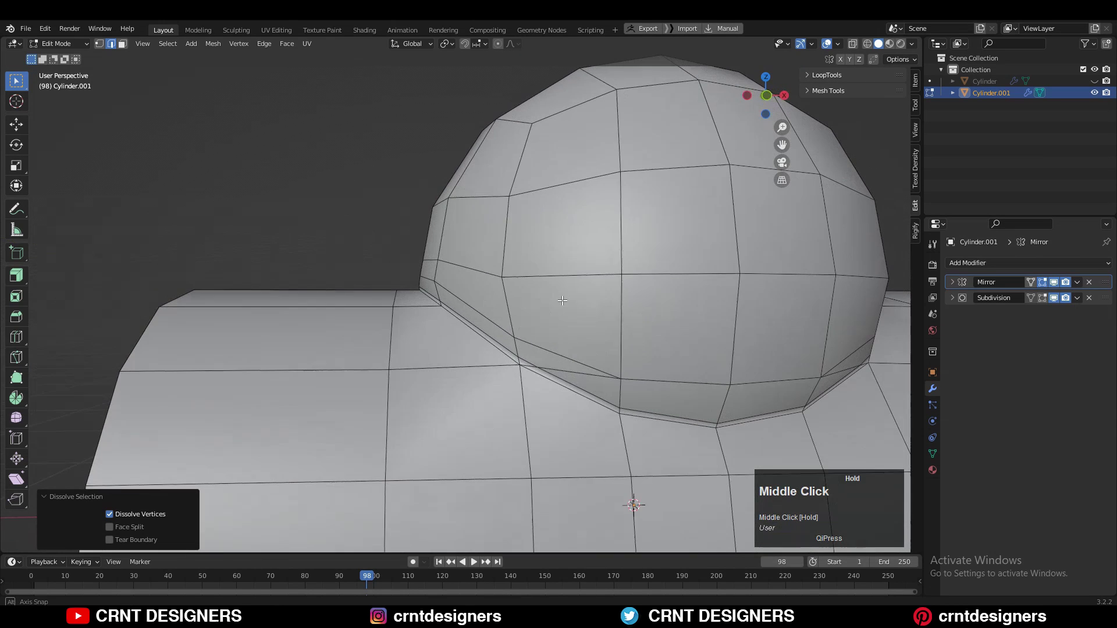
scroll(567, 372, "up", 3)
key("1")
left_click(662, 428)
middle_click_drag(611, 401, 571, 339)
left_click(624, 411, "shift")
key("m")
scroll(546, 334, "down", 3)
key("ctrl+z")
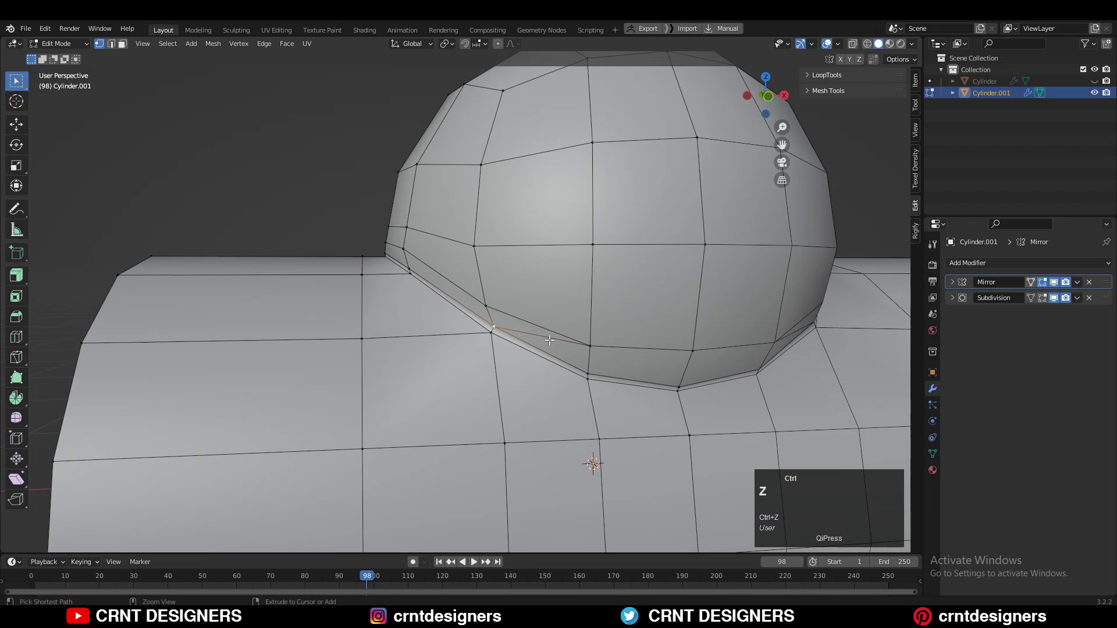
Dissolve the selected extra geometry on the supporting edge above the seam.
key("ctrl+x")
middle_click_drag(548, 338, 599, 366, "ctrl")
middle_click_drag(599, 367, 605, 373, "ctrl")
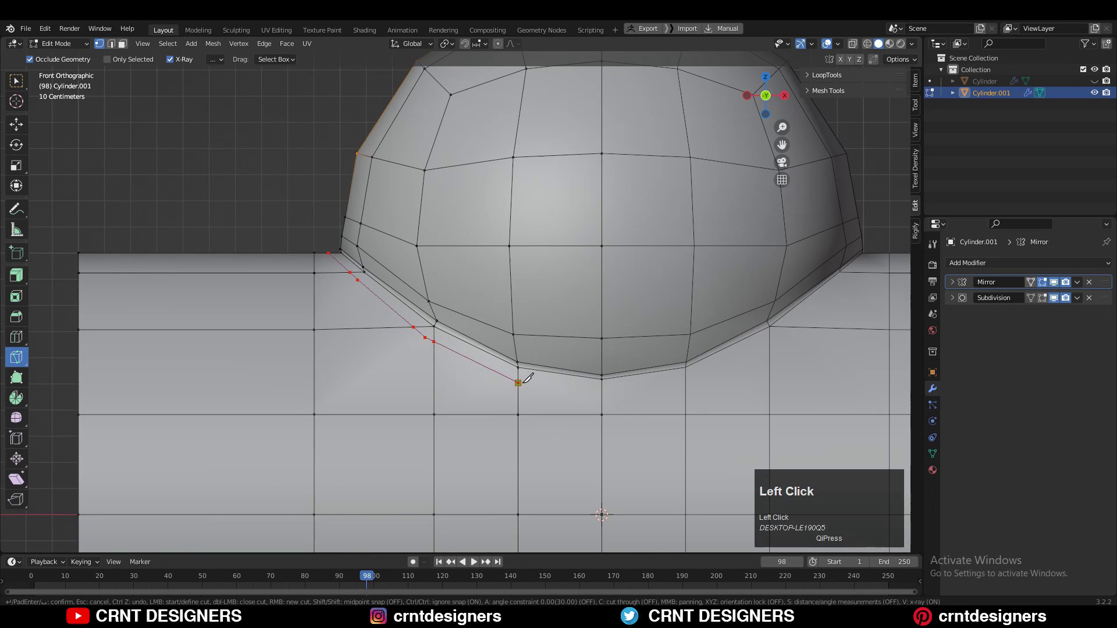
Finish the knife cut along the pipe just below the seam and merge its stray vertices at the last selected one.
scroll(608, 387, "down", 2)
middle_click_drag(608, 387, 533, 383)
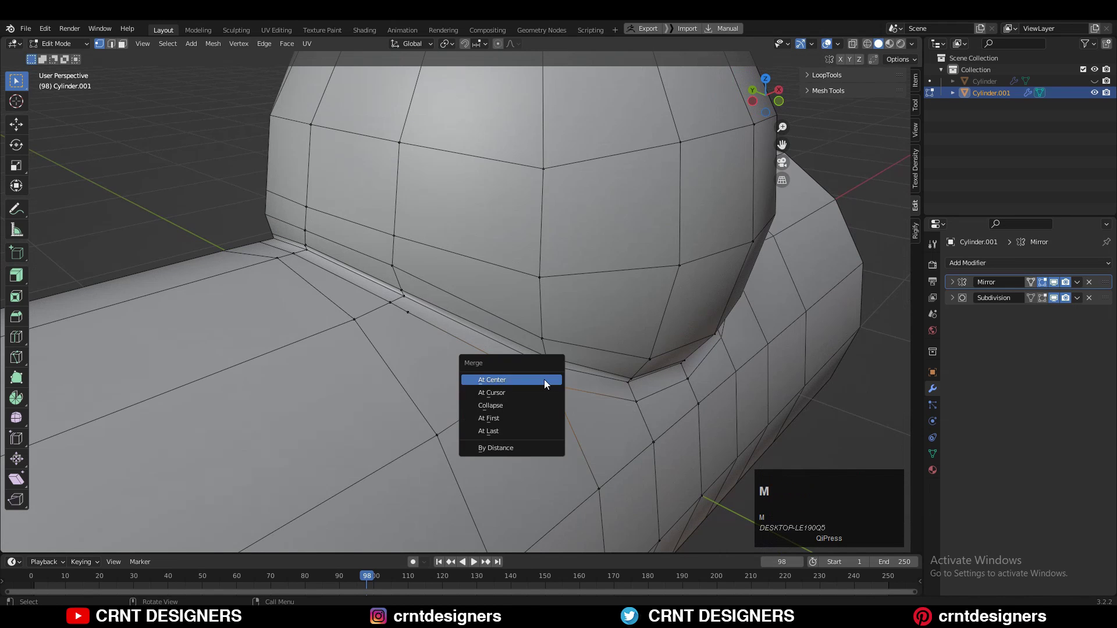
left_click(533, 430)
Dissolve the leftover geometry near the new cut and the redundant edge loop running along the seam.
middle_click_drag(533, 430, 566, 382)
key("ctrl+x")
left_click(470, 328, "alt")
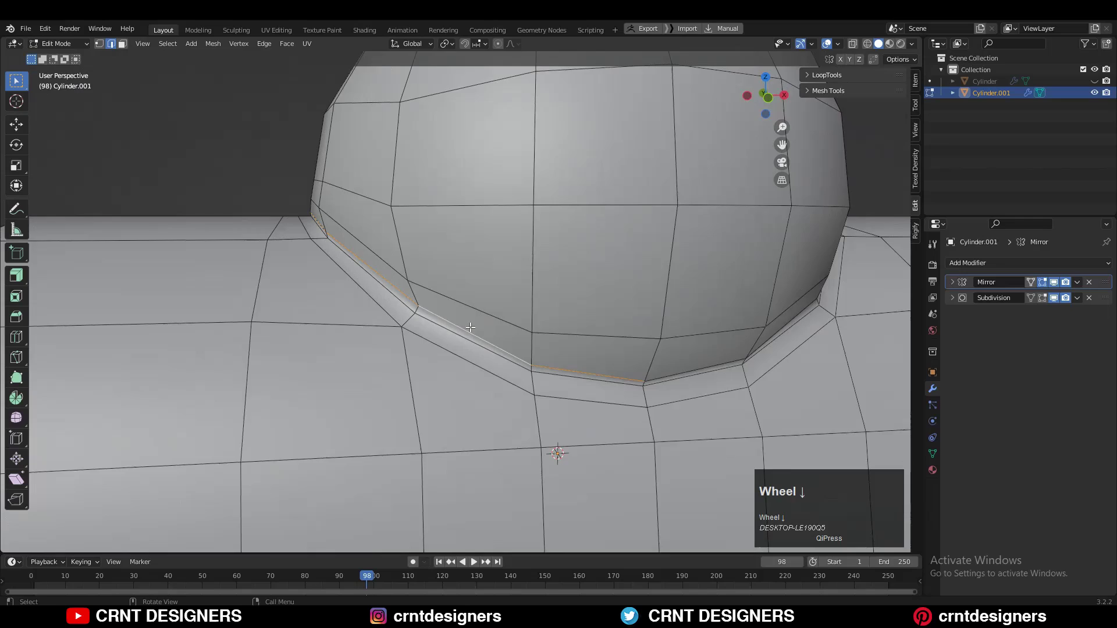
scroll(470, 327, "down", 3)
middle_click_drag(513, 331, 517, 302)
key("ctrl+x")
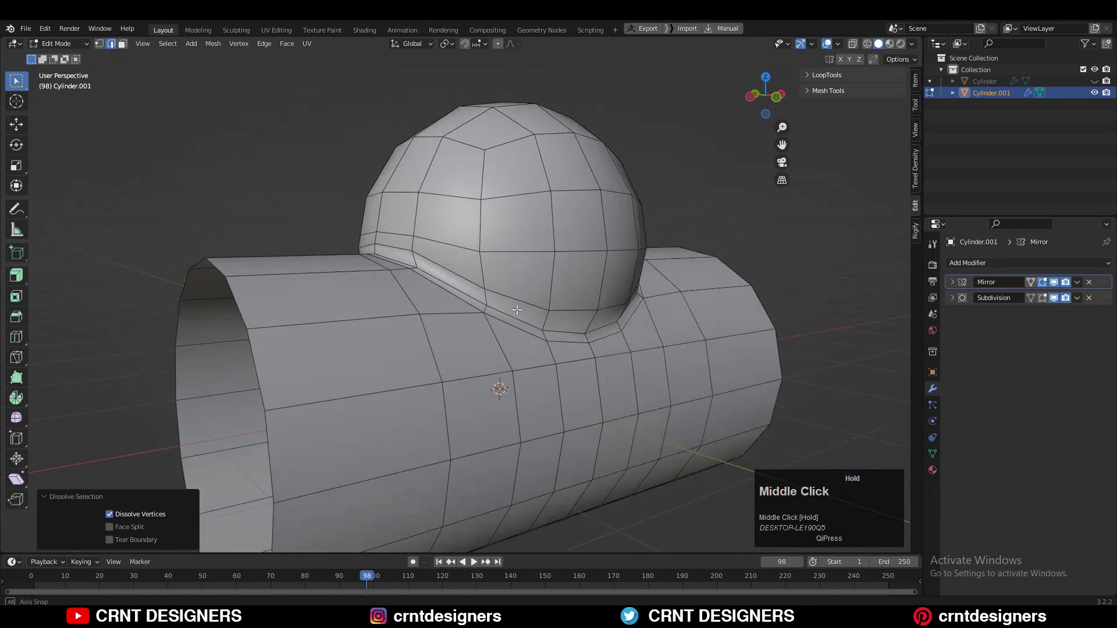
Check the smoothed seam in object mode with the overlays hidden, then show them again and save the file.
key("Tab")
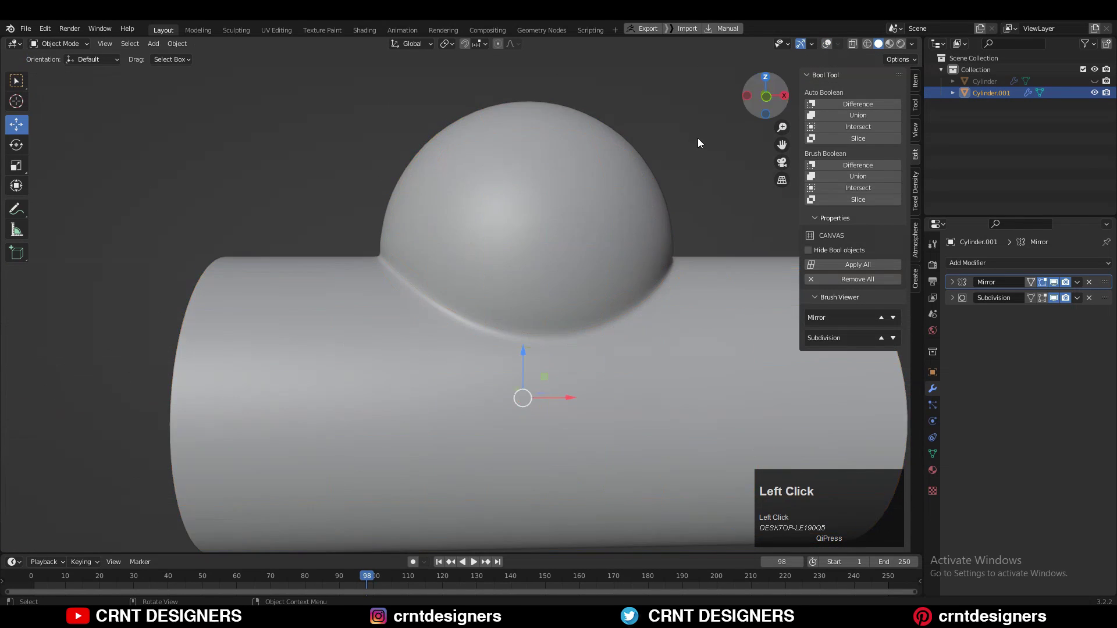
middle_click_drag(699, 143, 675, 181)
scroll(619, 223, "up", 2)
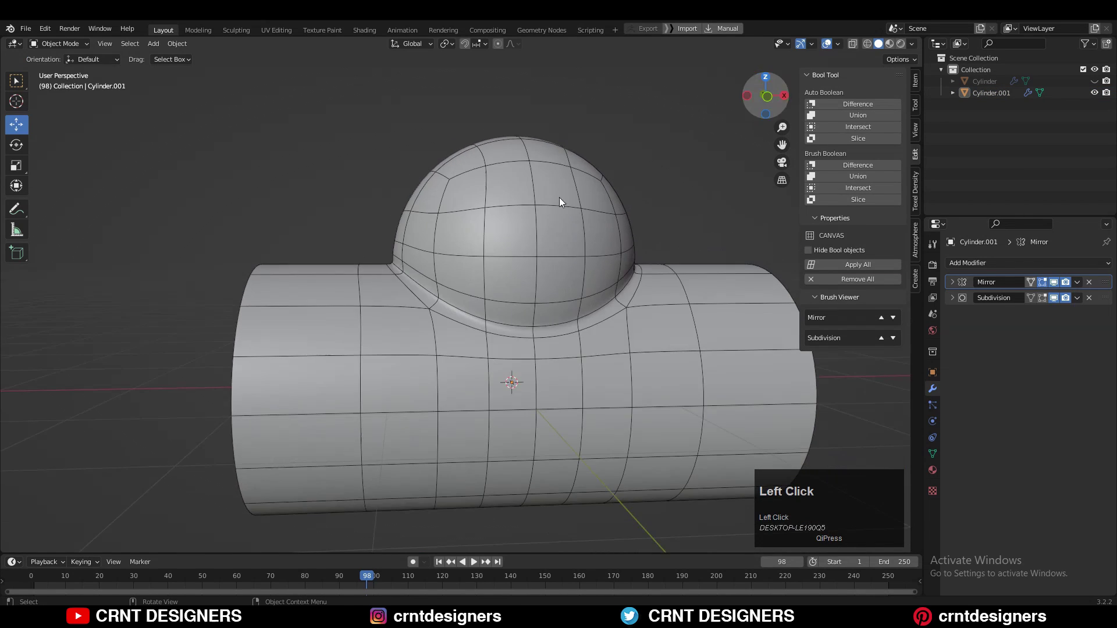
scroll(512, 275, "up", 3)
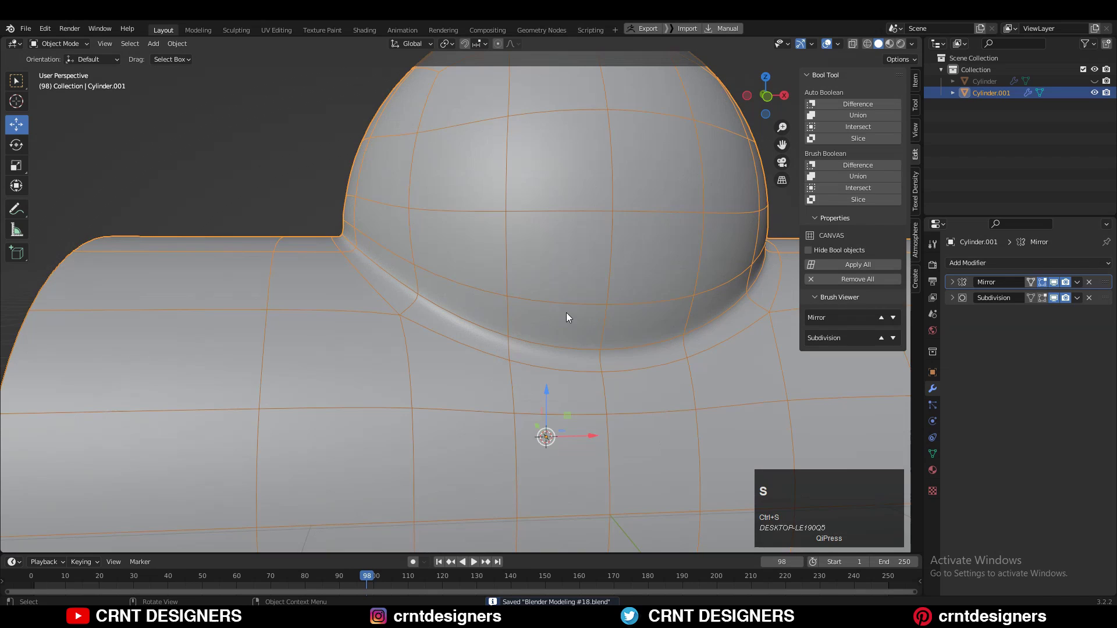
Try a centred loop cut in the narrow face strip around the seam, check its shading, and dissolve it.
key("Tab")
middle_click_drag(569, 317, 433, 348)
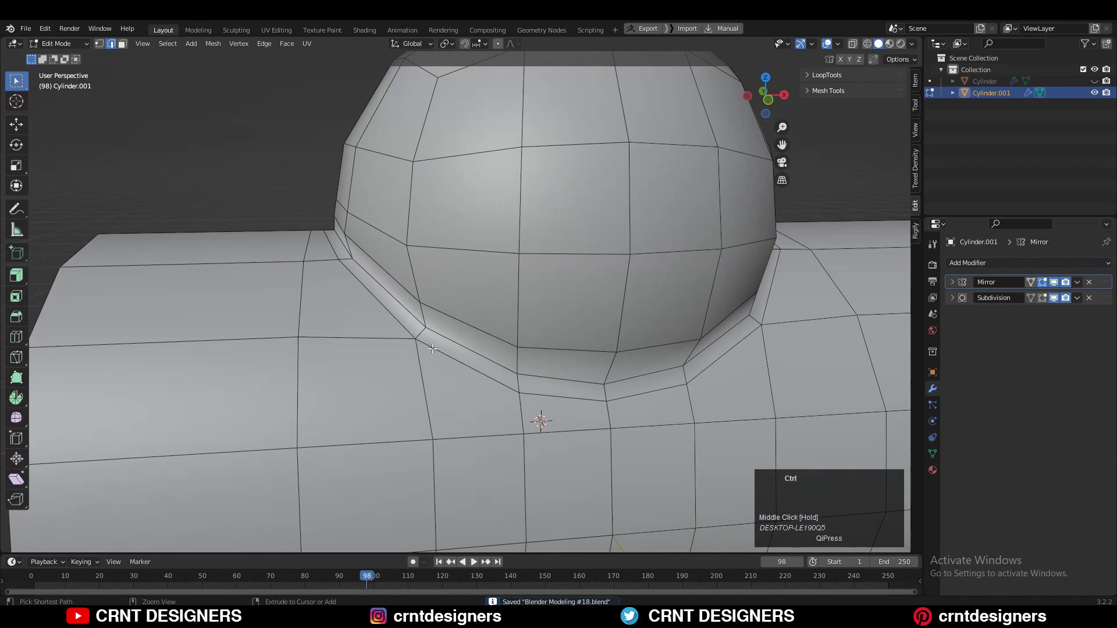
left_click(417, 334)
right_click(419, 335)
key("Tab")
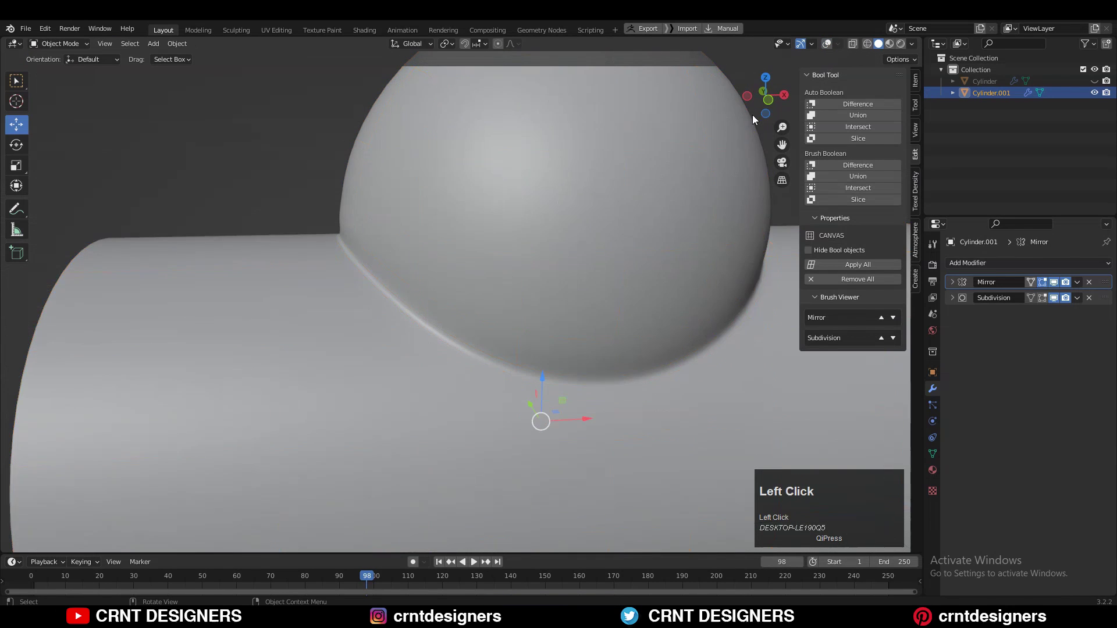
scroll(629, 233, "down", 2)
middle_click_drag(605, 274, 779, 135)
left_click(827, 44)
key("Tab")
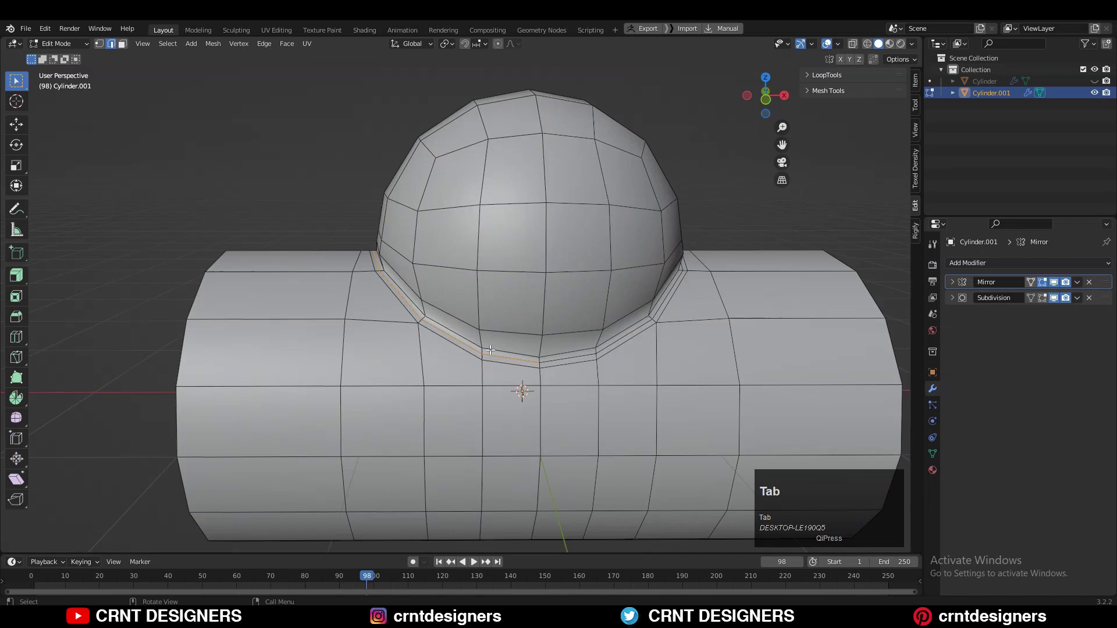
scroll(585, 360, "up", 2)
key("ctrl+x")
In front view, slide the vertices on the sphere's left outline just above the seam slightly along their edges.
middle_click_drag(585, 359, 617, 354)
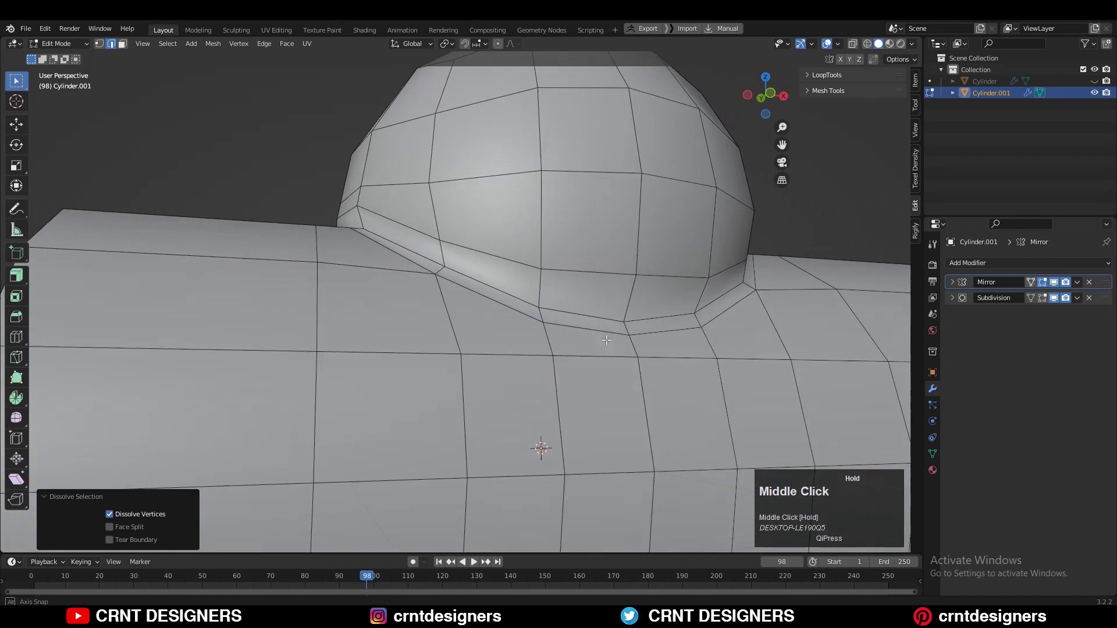
key("1")
key("KP_1")
middle_click_drag(633, 219, 721, 90, "shift")
key("alt+z")
left_click(359, 217)
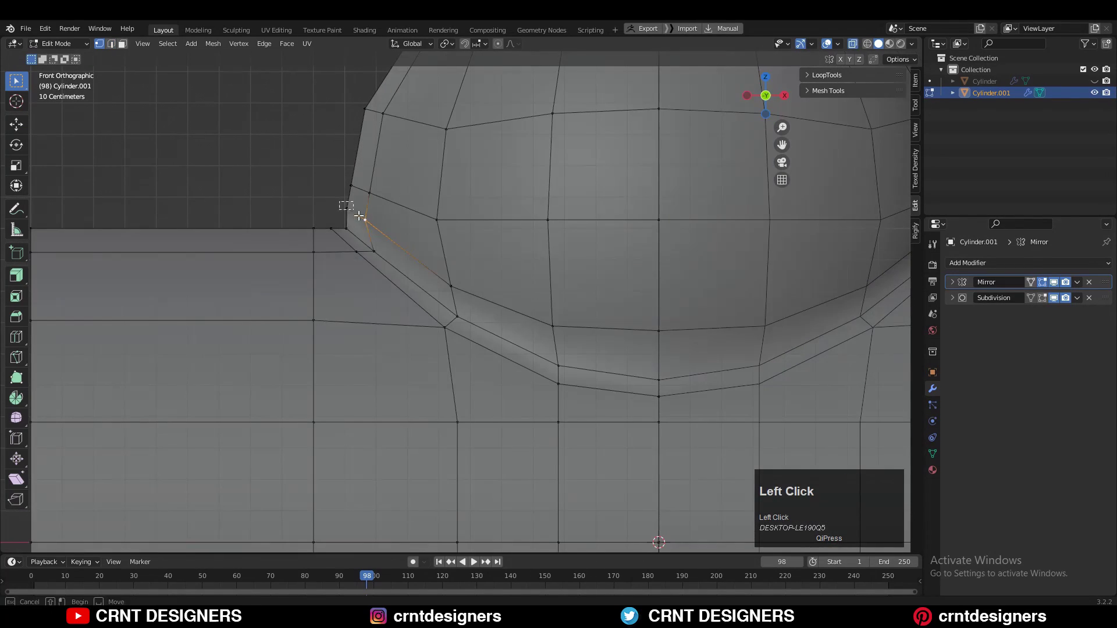
left_click(852, 44)
scroll(442, 265, "down", 1)
middle_click_drag(441, 265, 442, 256, "shift")
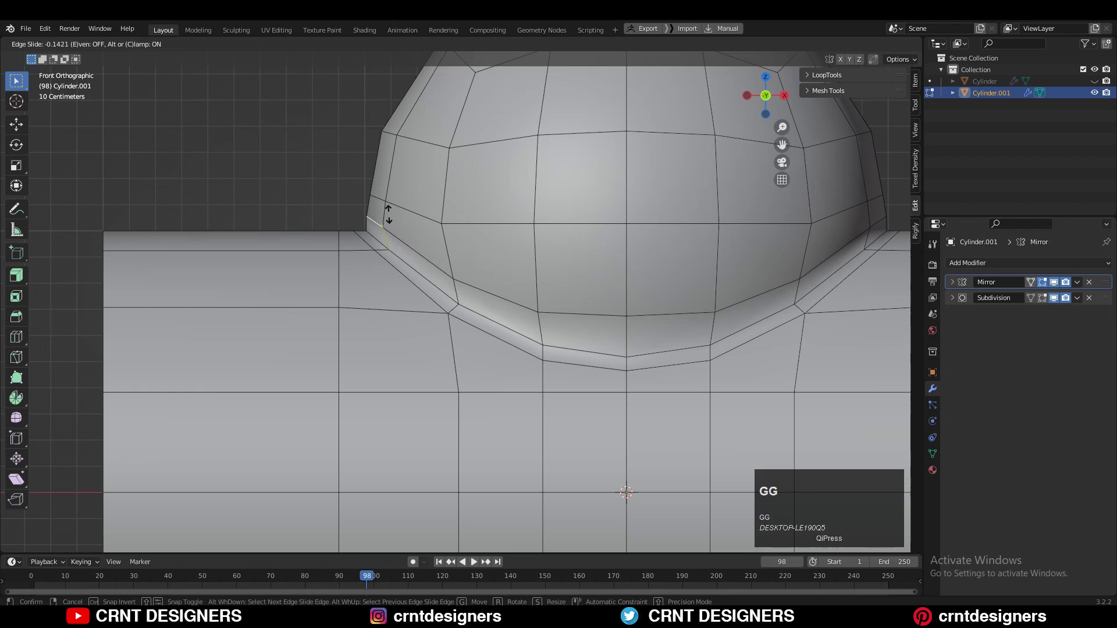
Check the smoothed seam in object mode with and without overlays, and save the file.
key("Tab")
scroll(303, 192, "down", 2)
left_click(281, 190)
middle_click_drag(552, 262, 501, 261, "shift")
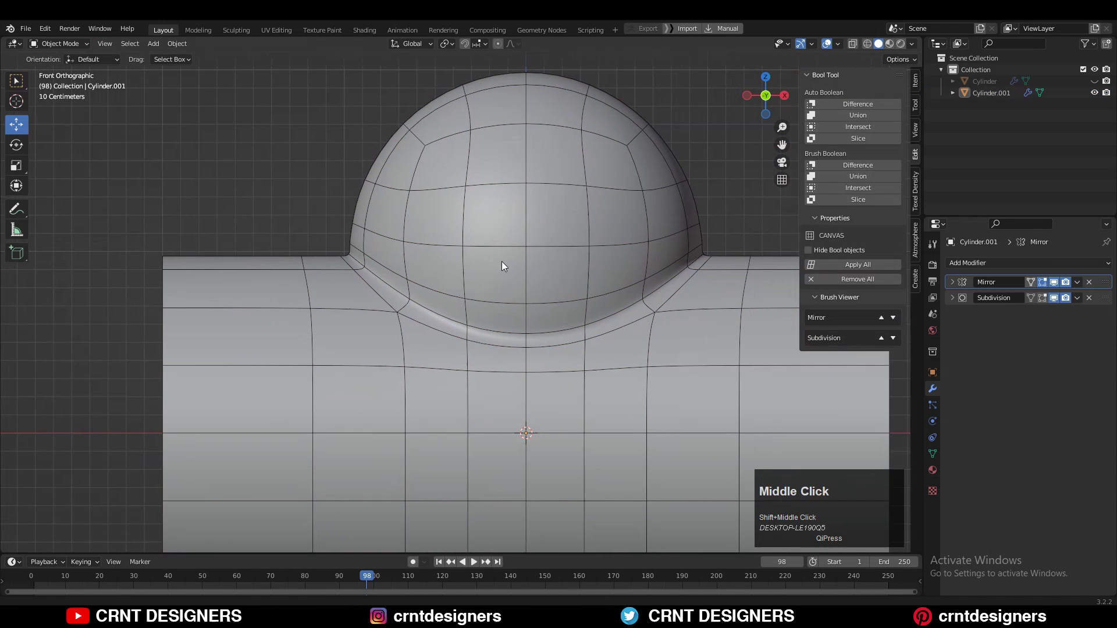
left_click(826, 44)
scroll(584, 154, "down", 3)
middle_click_drag(585, 154, 452, 281)
left_click(829, 45)
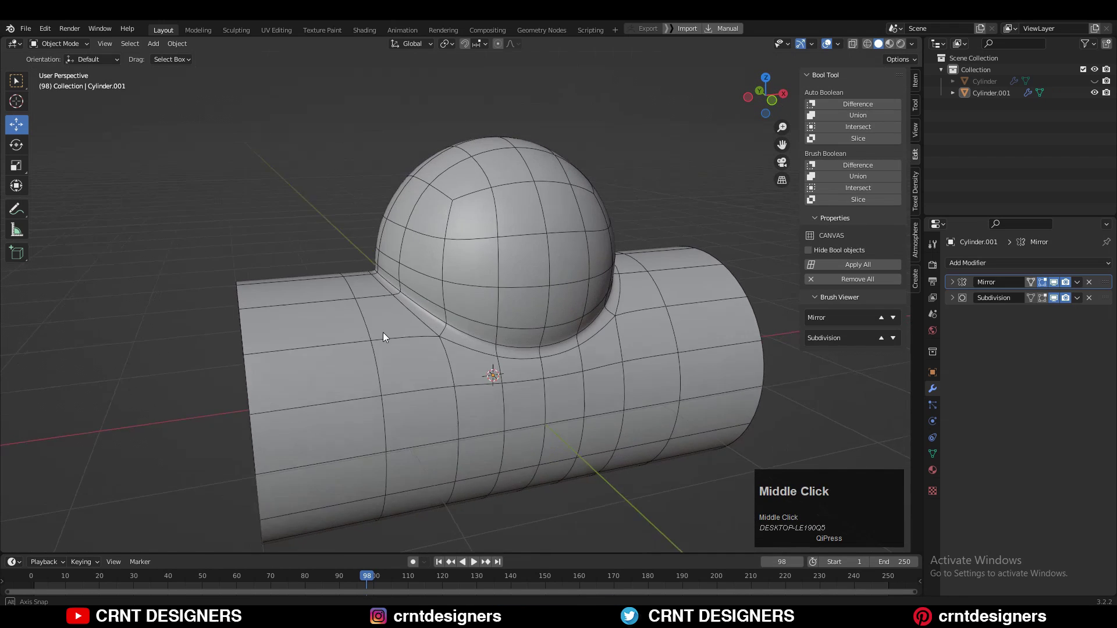
middle_click_drag(383, 333, 362, 352)
key("ctrl+s")
Apply the Mirror modifier of the pipe-and-sphere object.
left_click(345, 359)
key("Tab")
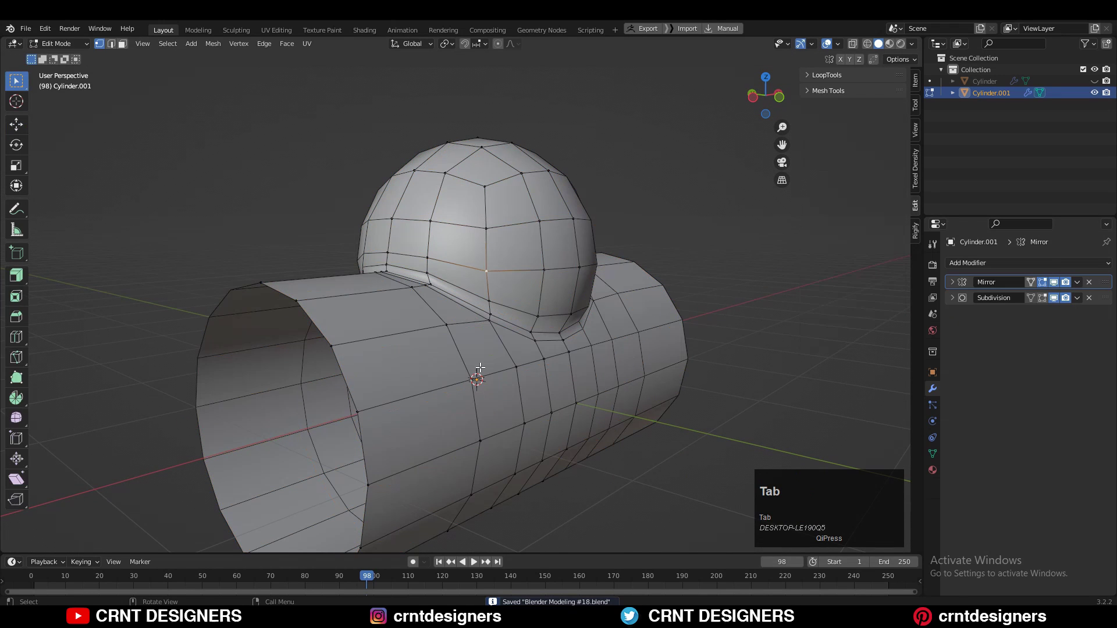
key("Tab")
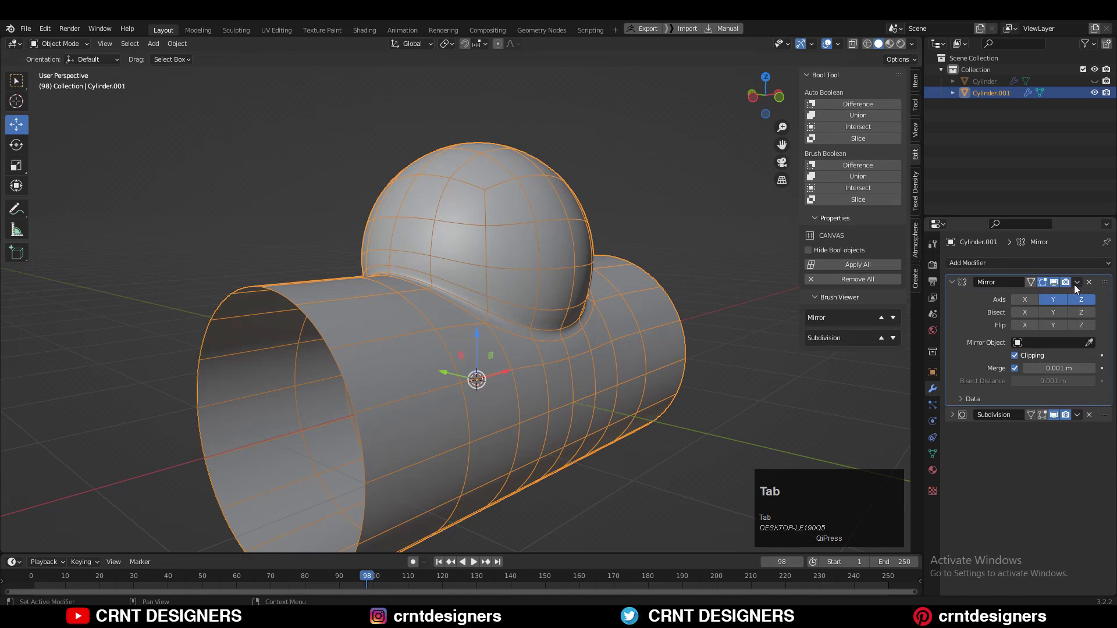
left_click(1069, 297)
Extrude all faces along their normals with an offset of -0.15 to give the pipe a wall thickness.
mouse_move(552, 368)
middle_mouse_down()
mouse_move(630, 324)
mouse_move(592, 378)
mouse_move(571, 372)
middle_mouse_up()
key("Tab")
key("a")
left_click(20, 281)
key("3")
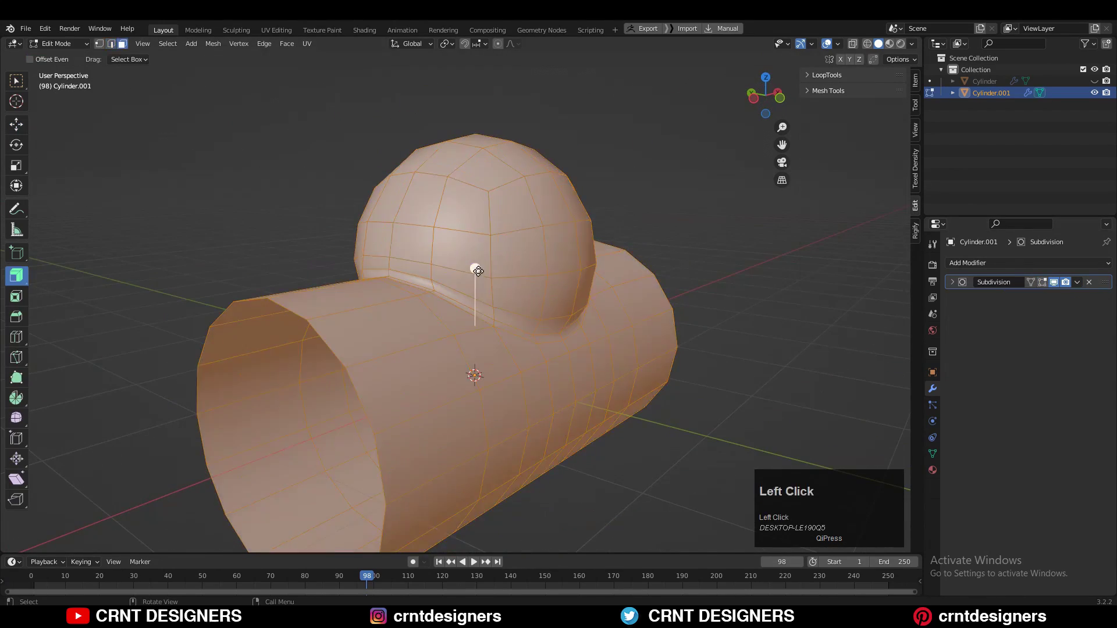
left_click_drag(474, 268, 470, 326)
middle_click_drag(469, 333, 495, 327)
double_click(151, 514)
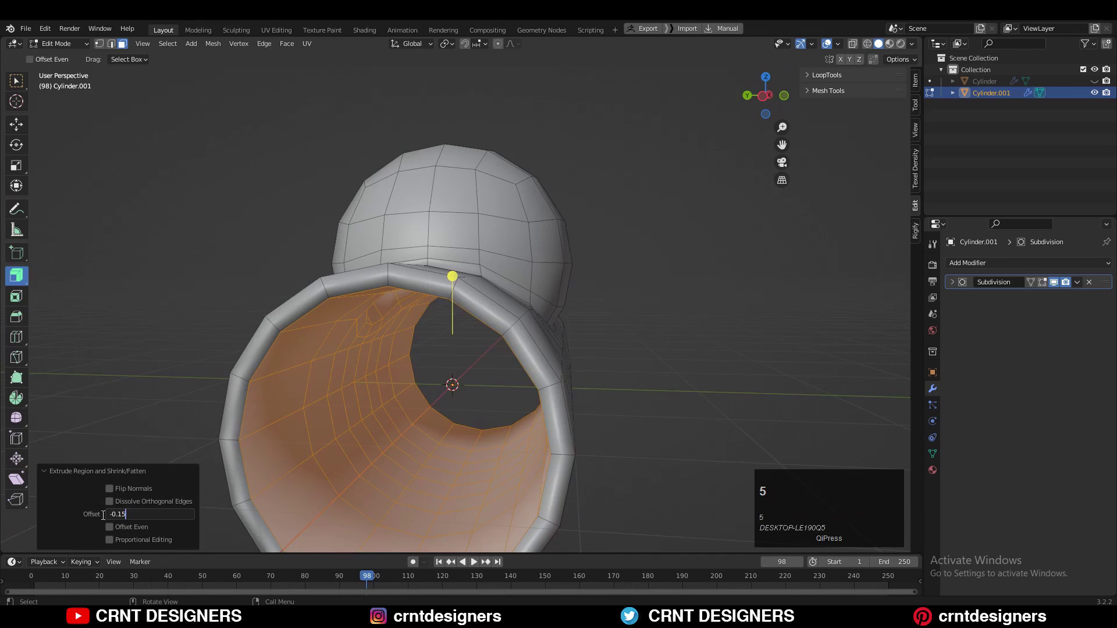
key("Return")
Preview the thickened pipe and try to inset the ring of rim faces at its open end.
middle_click_drag(459, 361, 551, 384)
key("Tab")
key("Tab")
left_click(452, 370, "alt")
key("i")
left_click(628, 337, "shift")
left_click(550, 385, "alt+shift")
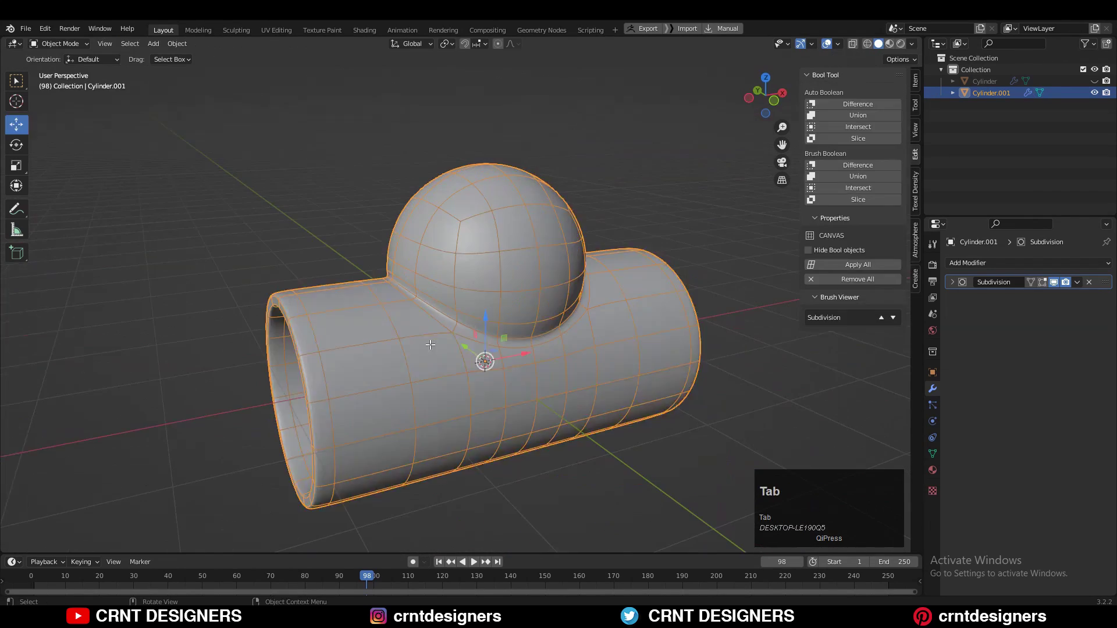
In front view with X-ray on, select all vertices of the pipe's left end and scale them to 0 along X.
key("Tab")
key("KP_1")
left_click(436, 222)
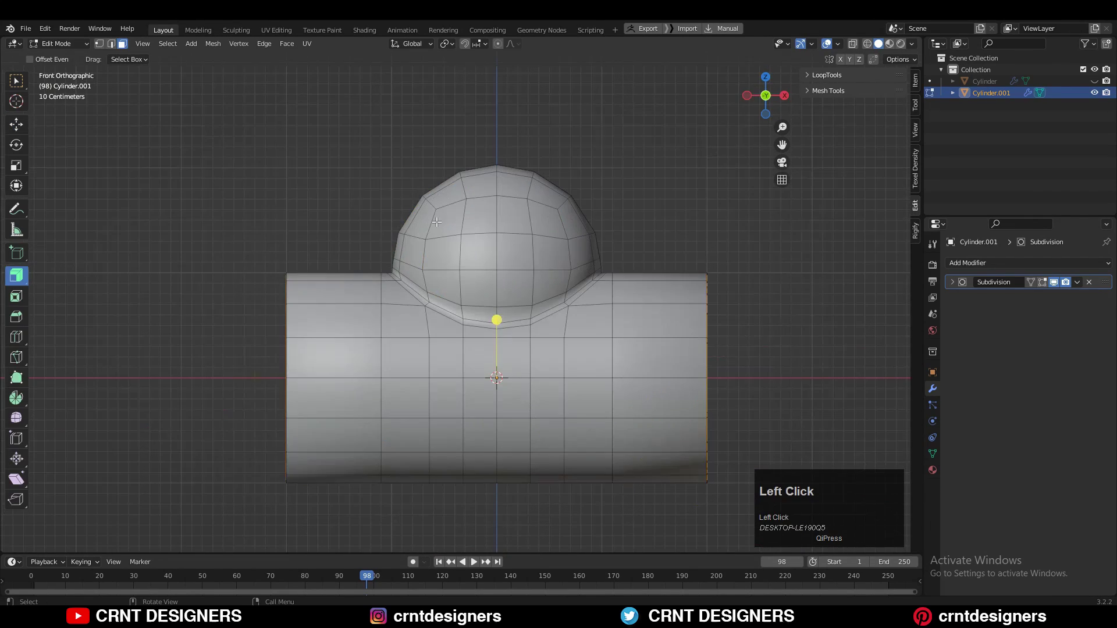
key("alt+z")
key("1")
key("w")
left_click_drag(259, 237, 326, 505)
middle_click_drag(375, 299, 484, 271, "shift")
key("s")
key("x")
key("0")
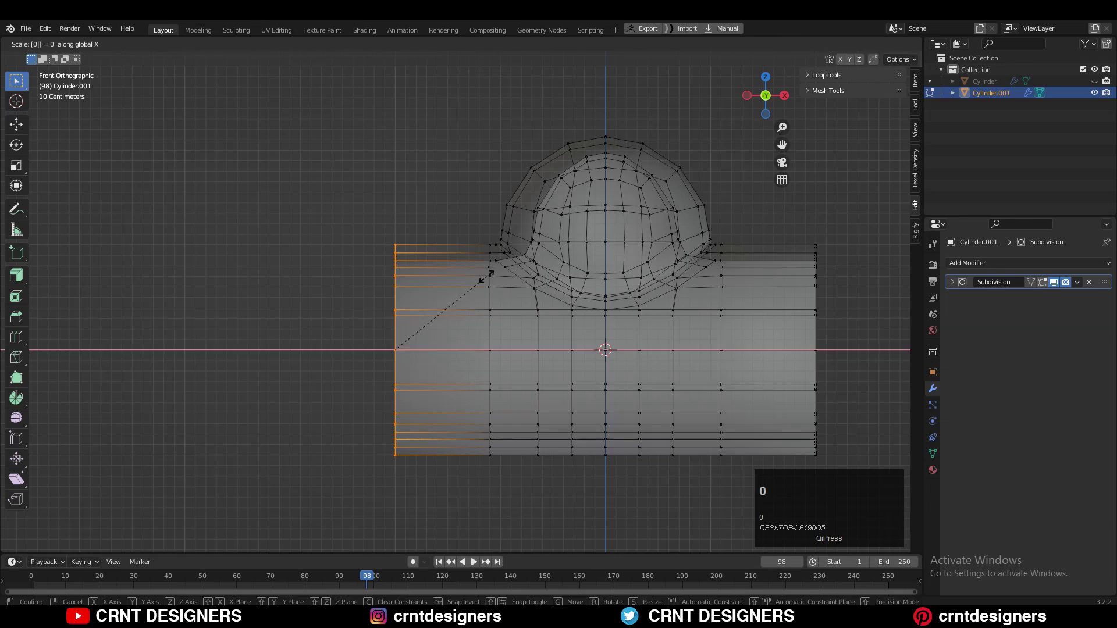
key("Return")
Bevel the inner and outer edge loops of the left end rim with one segment.
scroll(321, 222, "up", 2)
scroll(377, 515, "down", 2)
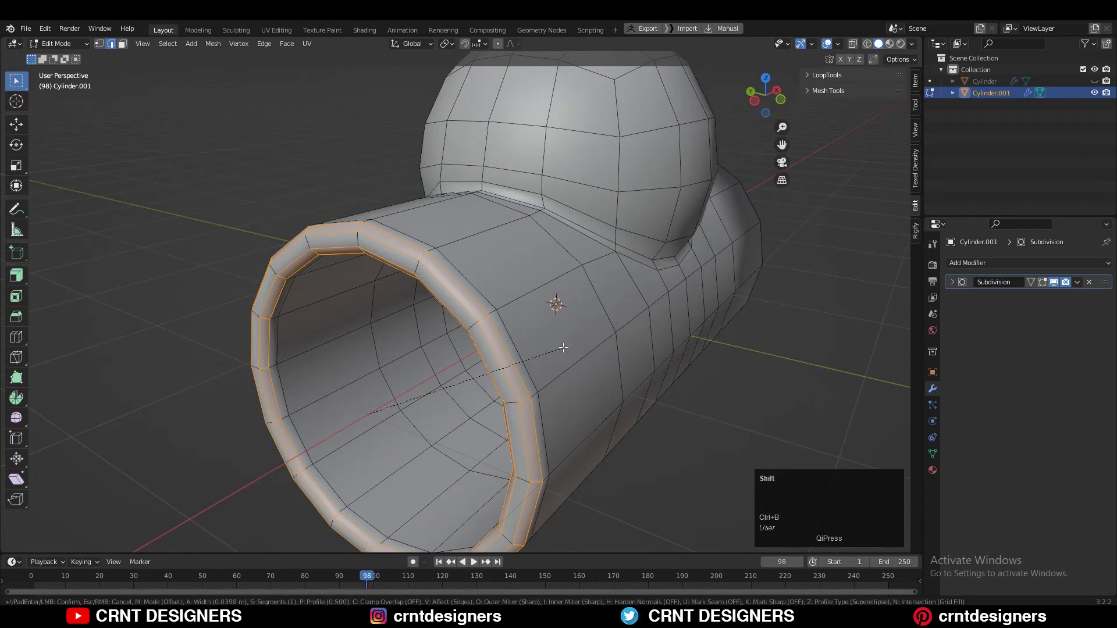
left_click(563, 347)
Inset the flat rim faces of the left end by about 0.01 m, then inset the outer bevel face ring.
key("3")
key("i")
left_click(565, 268)
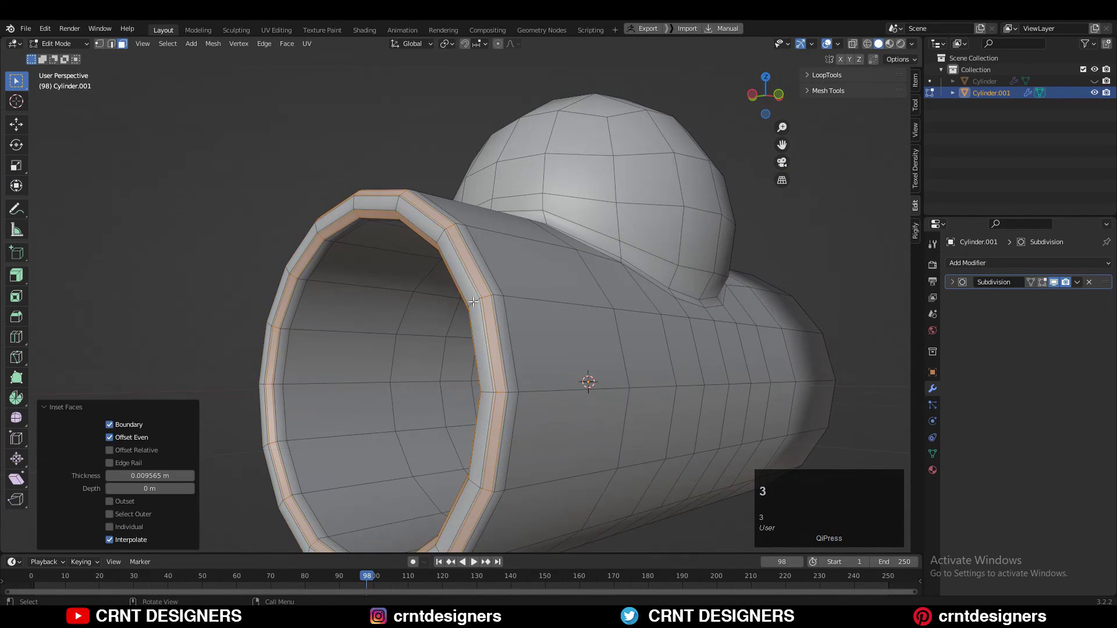
key("i")
left_click(566, 264)
Select the inner bevel face ring of the left end rim and inset it.
key("Tab")
middle_click_drag(567, 290, 595, 218)
key("Tab")
key("3")
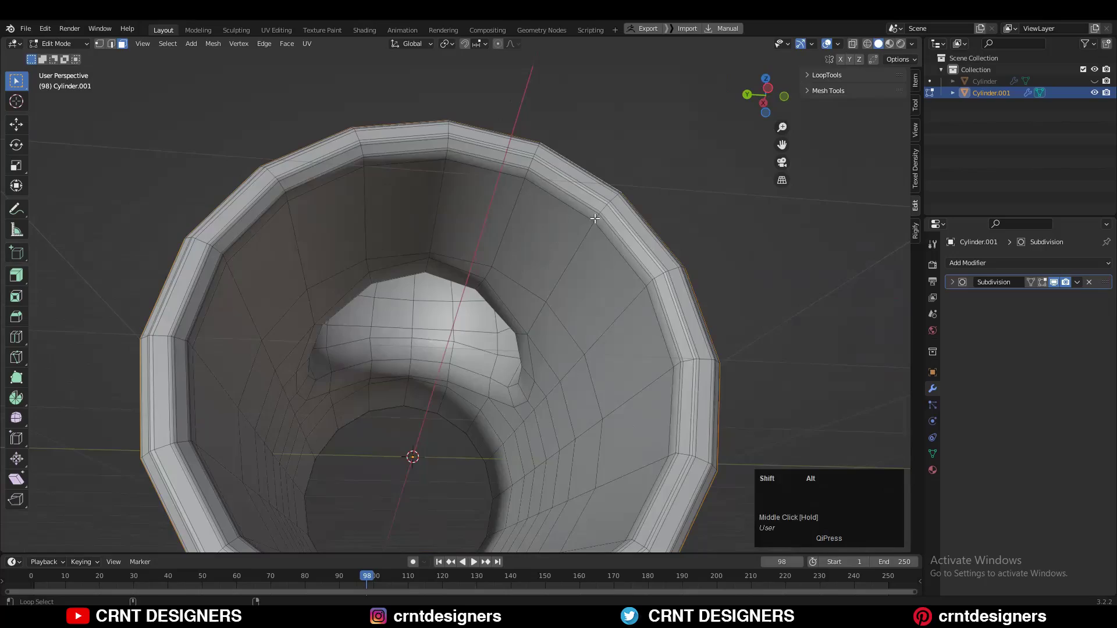
left_click(792, 237)
Inspect the shading of the rim and seam in object mode with the overlays hidden, then show them again.
middle_click_drag(792, 236, 680, 319)
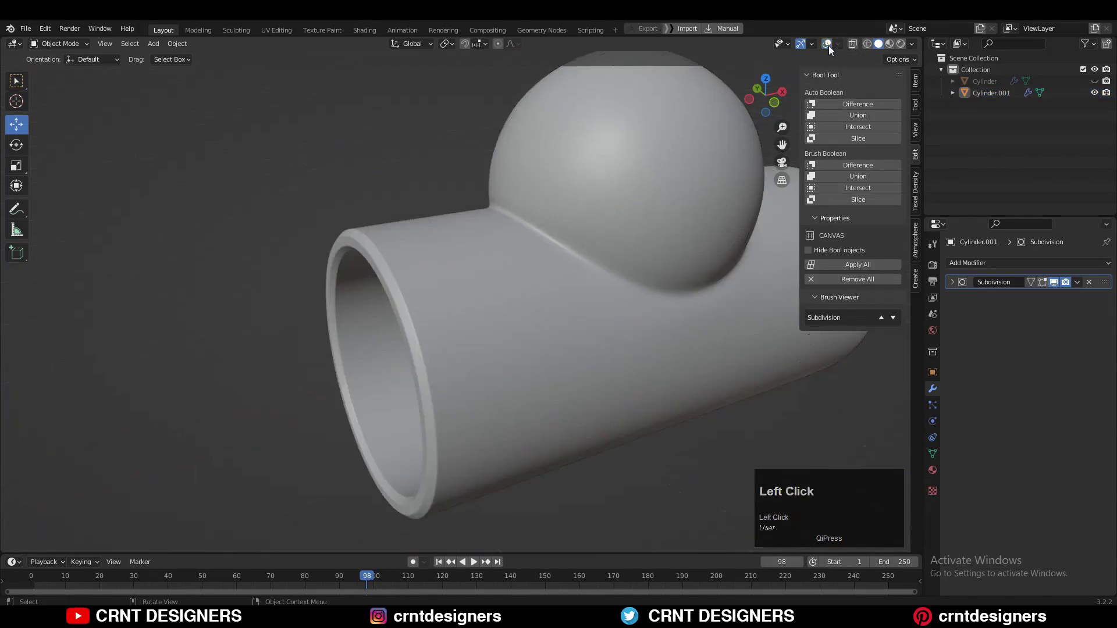
scroll(524, 291, "down", 4)
middle_click_drag(524, 291, 616, 303)
left_click(826, 44)
Add a loop cut on the pipe's inner wall and return to object mode.
key("Tab")
scroll(508, 305, "up", 5)
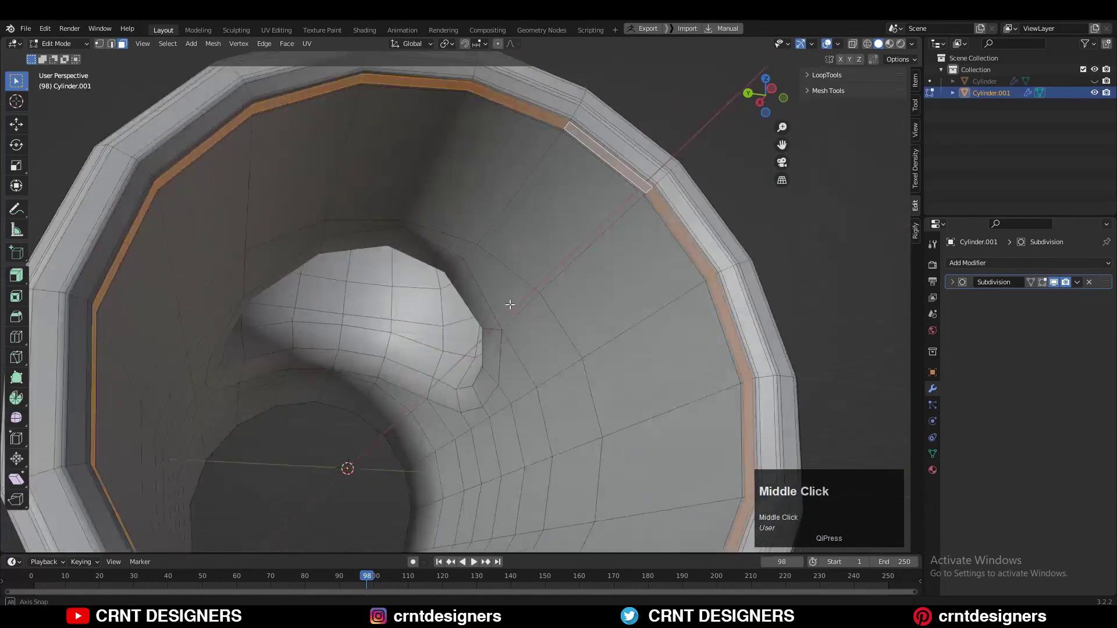
middle_click_drag(508, 304, 523, 256)
key("ctrl+r")
key("Tab")
middle_click_drag(480, 393, 500, 280)
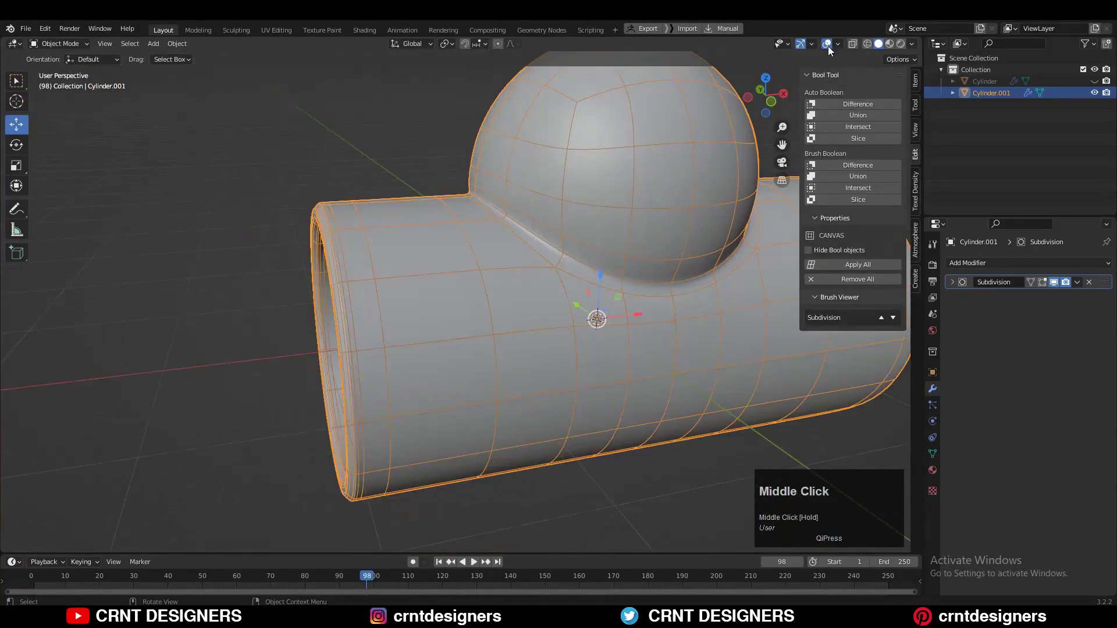
Symmetrize the whole mesh so the left end's rim detail is mirrored to the pipe's opposite end.
key("Tab")
left_click(213, 44)
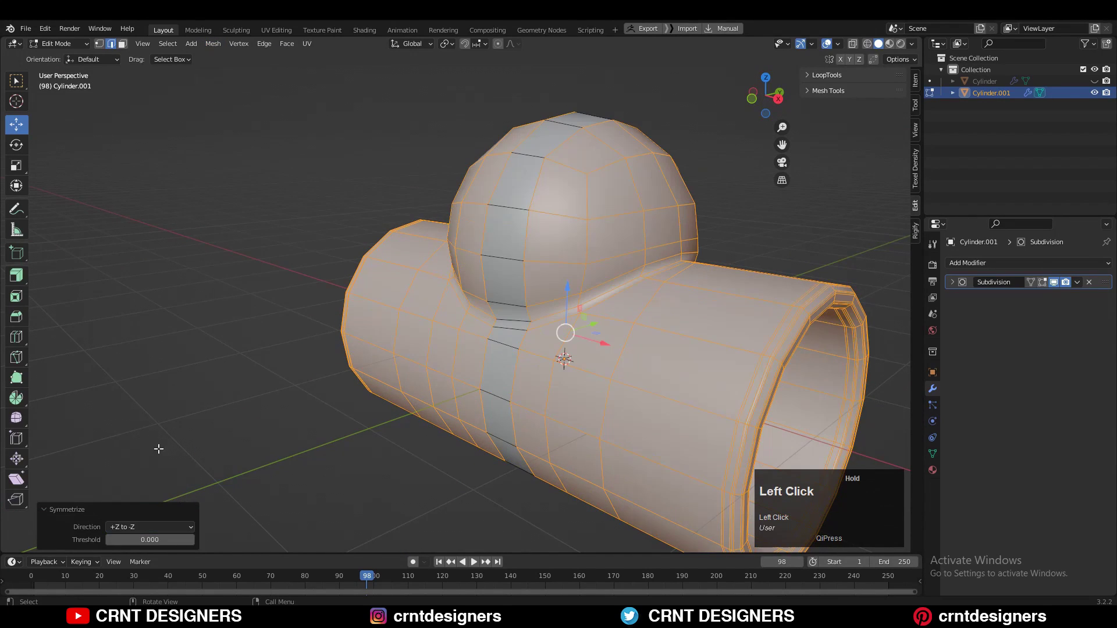
key("Tab")
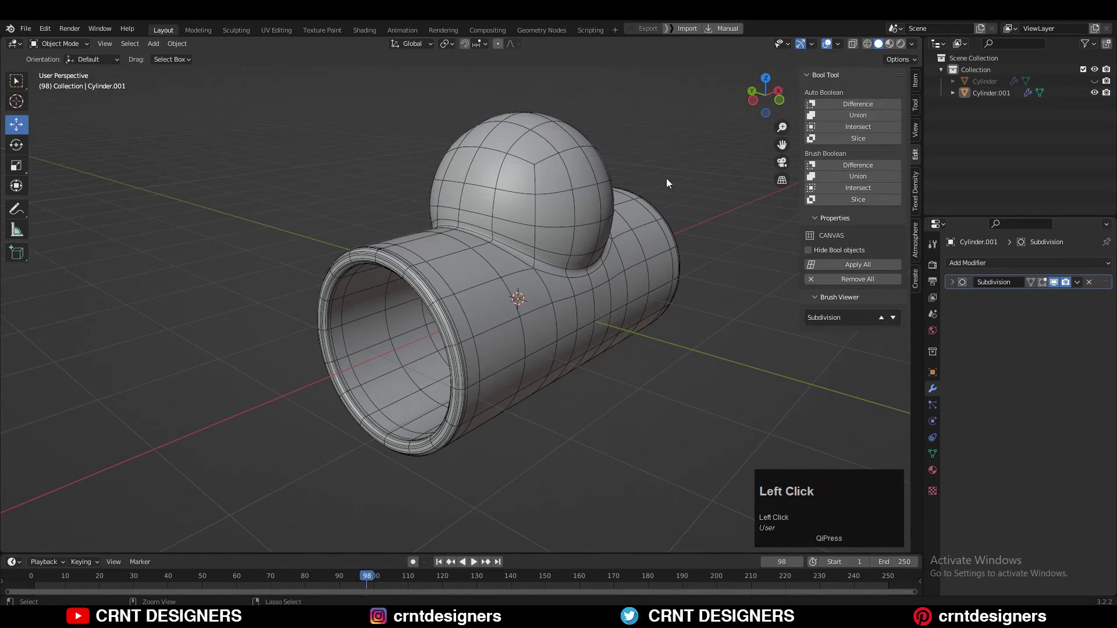
Save the file and inspect the smoothed pipe and sphere with the overlays hidden.
key("ctrl+s")
left_click(826, 44)
middle_click_drag(666, 178, 547, 263, "shift")
scroll(582, 256, "down", 1)
left_click(605, 228)
mouse_move(610, 283)
middle_mouse_down()
mouse_move(409, 294)
mouse_move(610, 301)
middle_mouse_up()
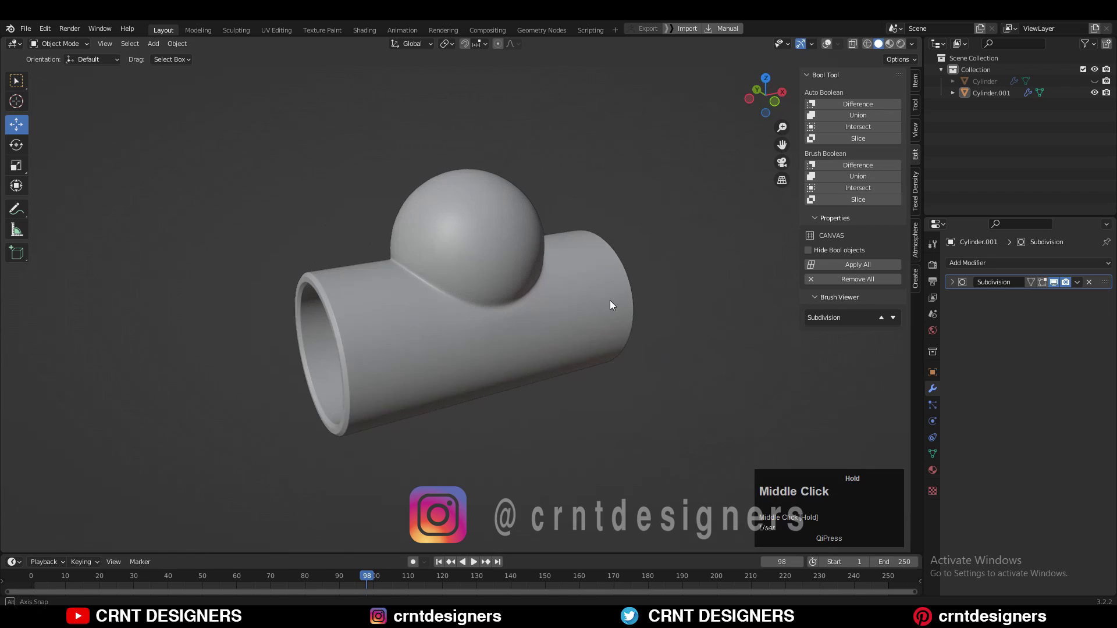
scroll(610, 301, "up", 2)
Show the overlays again, save the file and compare the model with and without its wireframe.
left_click(827, 45)
middle_click_drag(688, 237, 689, 232)
left_click(688, 185)
key("ctrl+s")
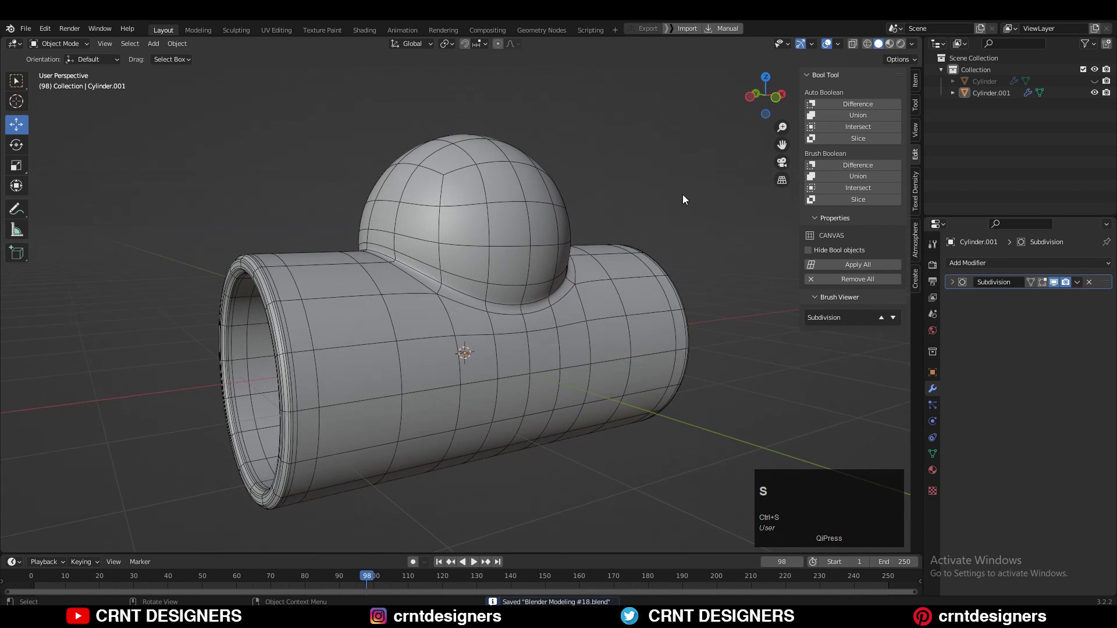
left_click(827, 45)
left_click(827, 45)
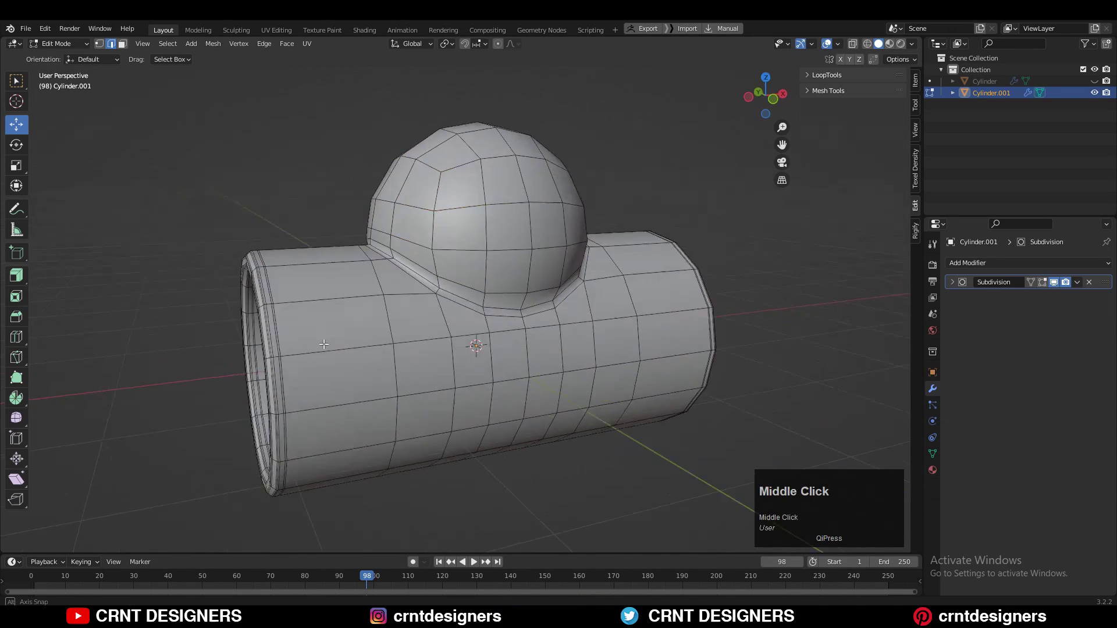
Add two evenly spaced loop cuts around the pipe section between the left end and the sphere.
middle_click_drag(324, 343, 320, 303)
key("ctrl+r")
left_click(320, 304)
right_click(320, 303)
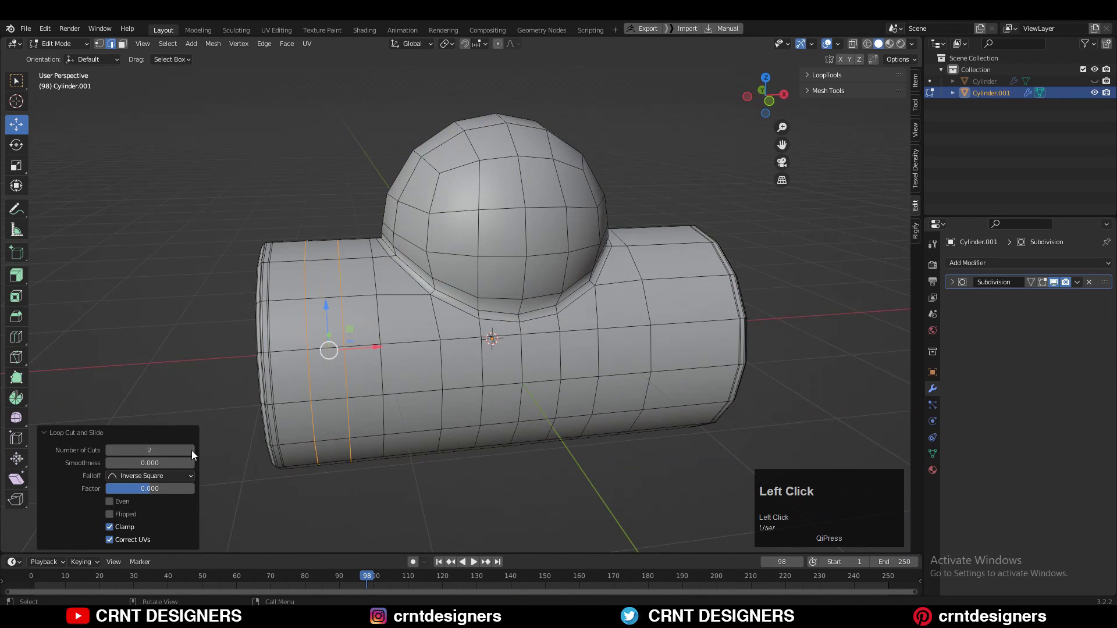